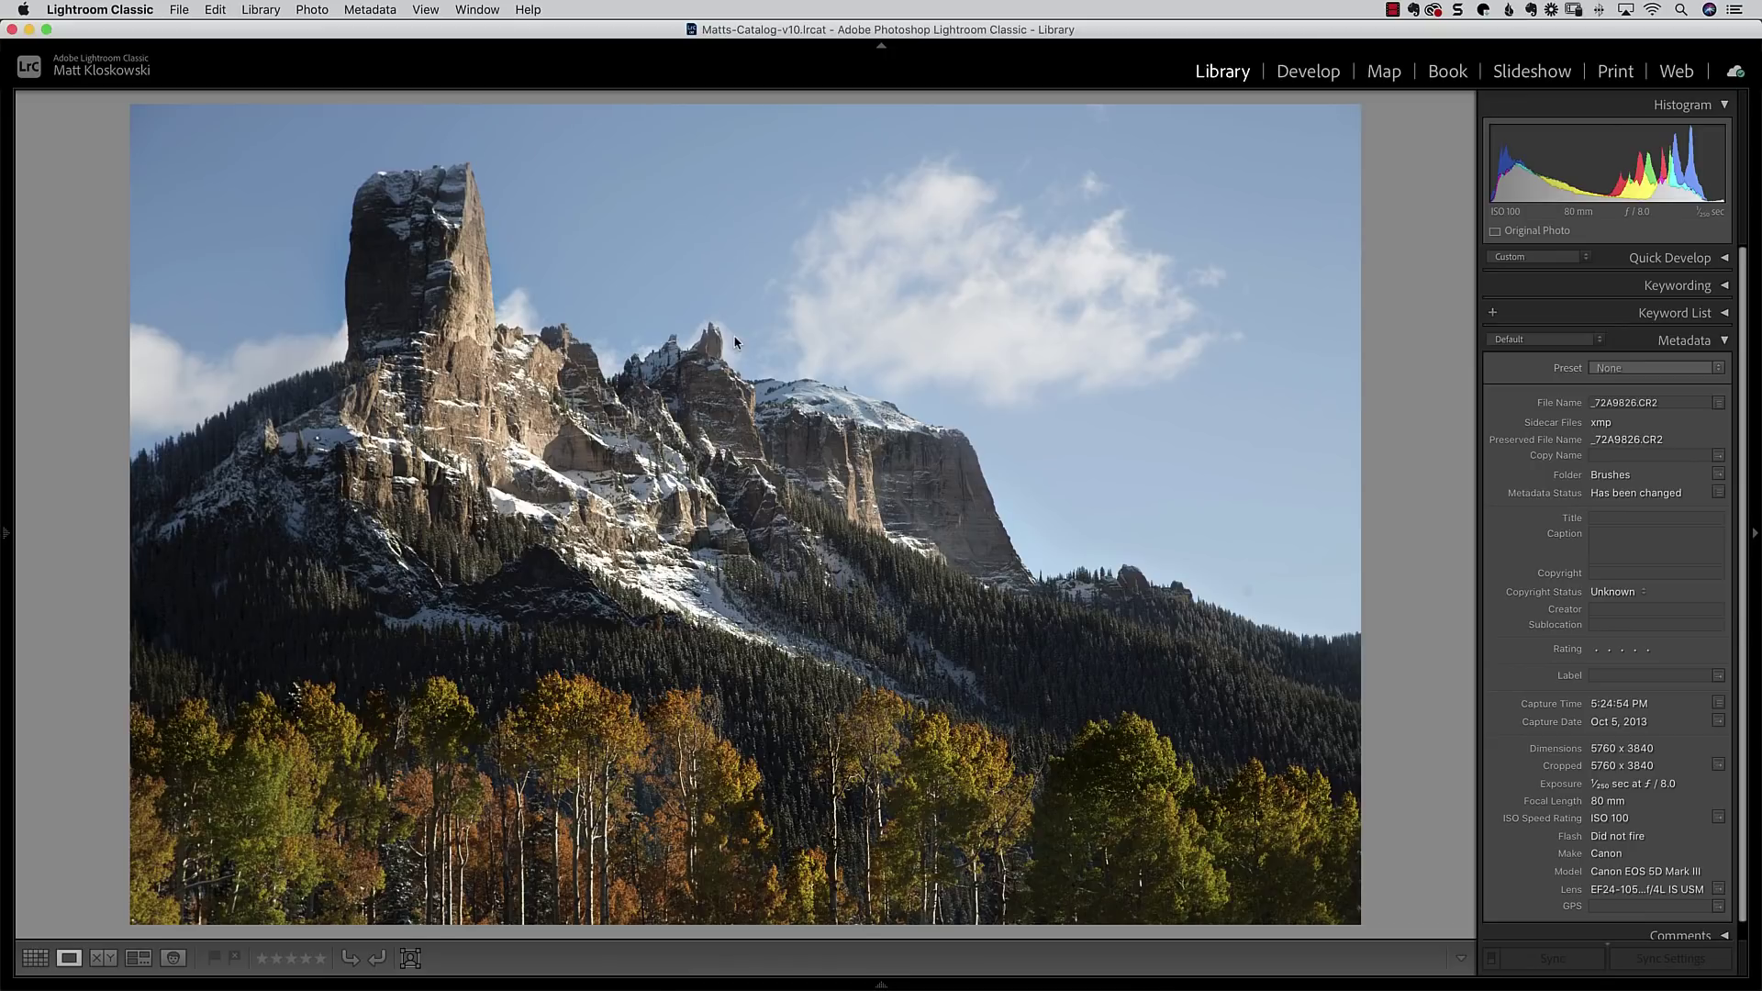
- Create three virtual copies of the colored powder explosion photo and display all photos in the grid
{"action": "key", "text": "Right"}
{"action": "key", "text": "Right"}
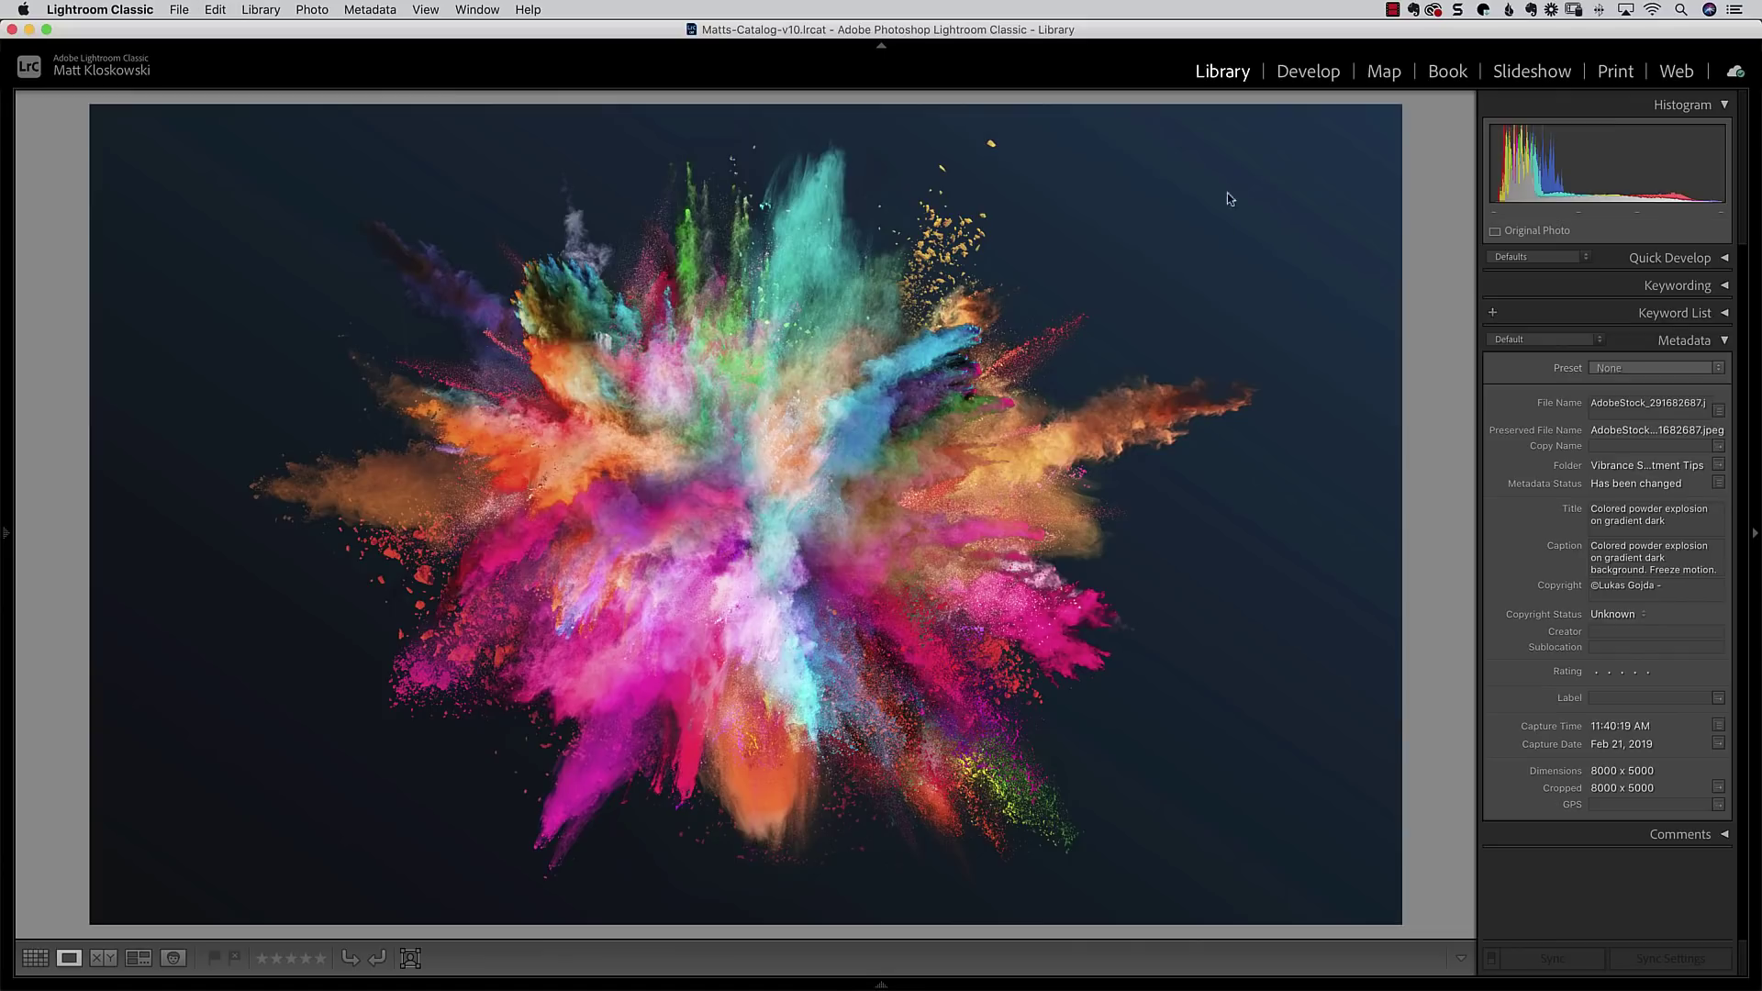
{"action": "right_click", "coordinate": [692, 208]}
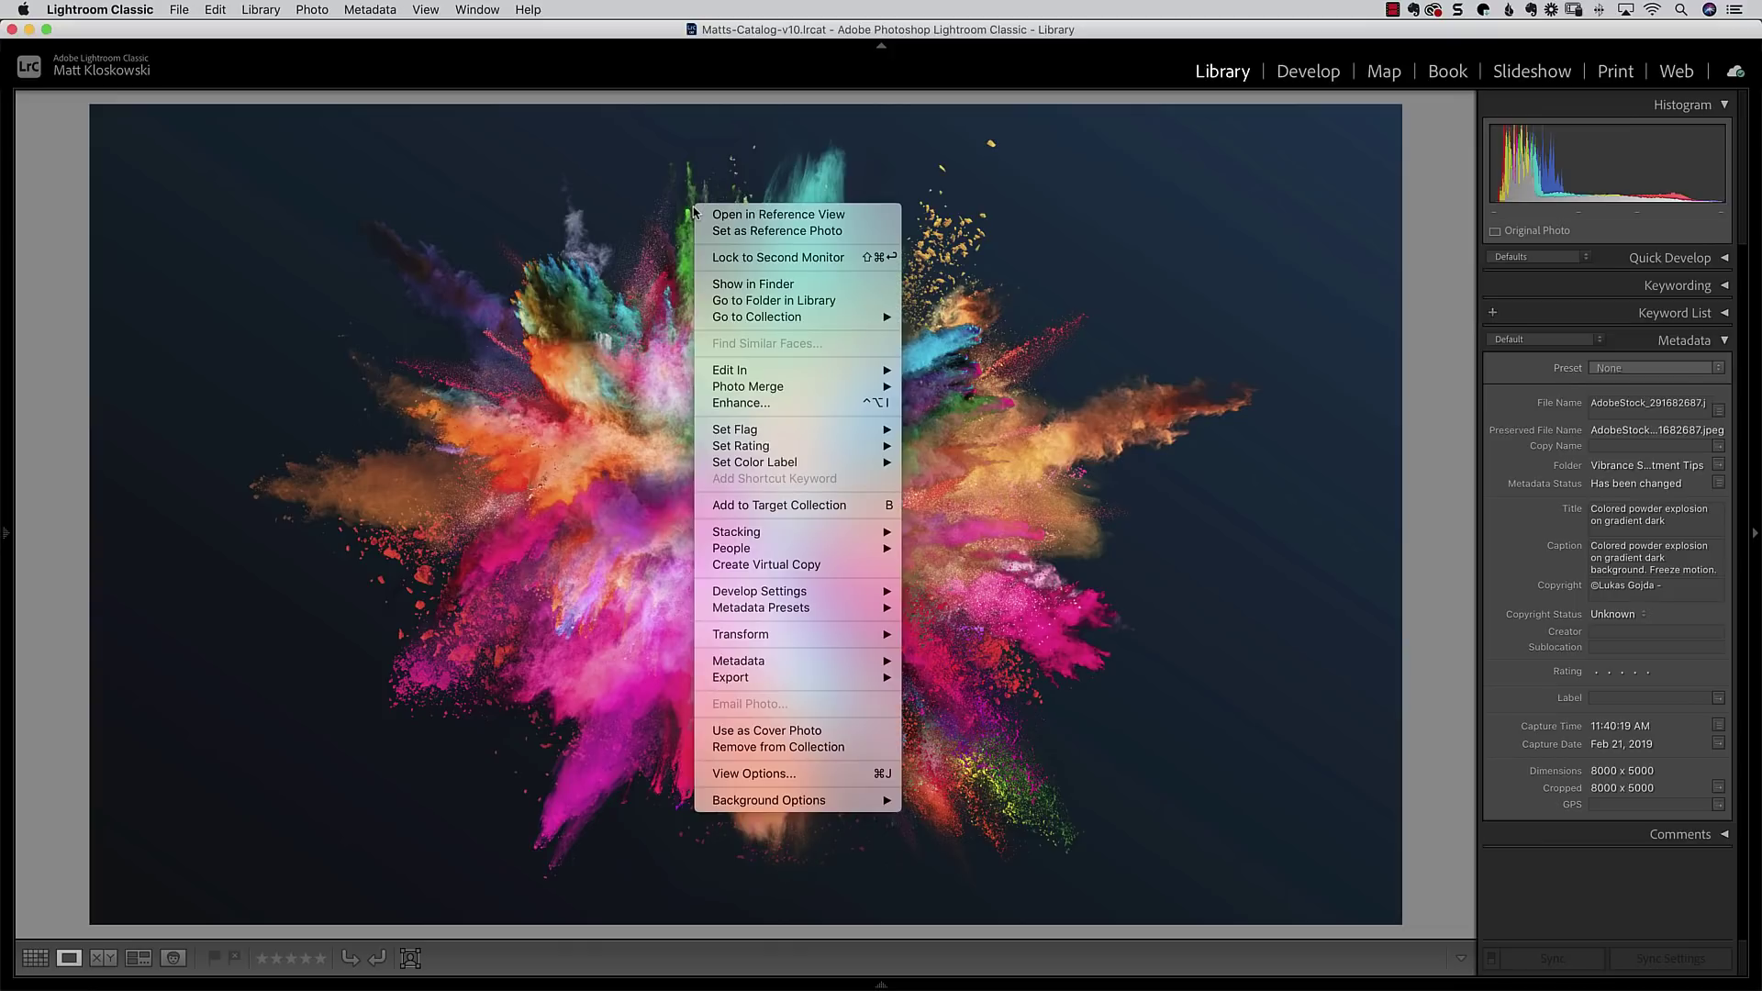
{"action": "left_click", "coordinate": [822, 566]}
{"action": "right_click", "coordinate": [825, 541]}
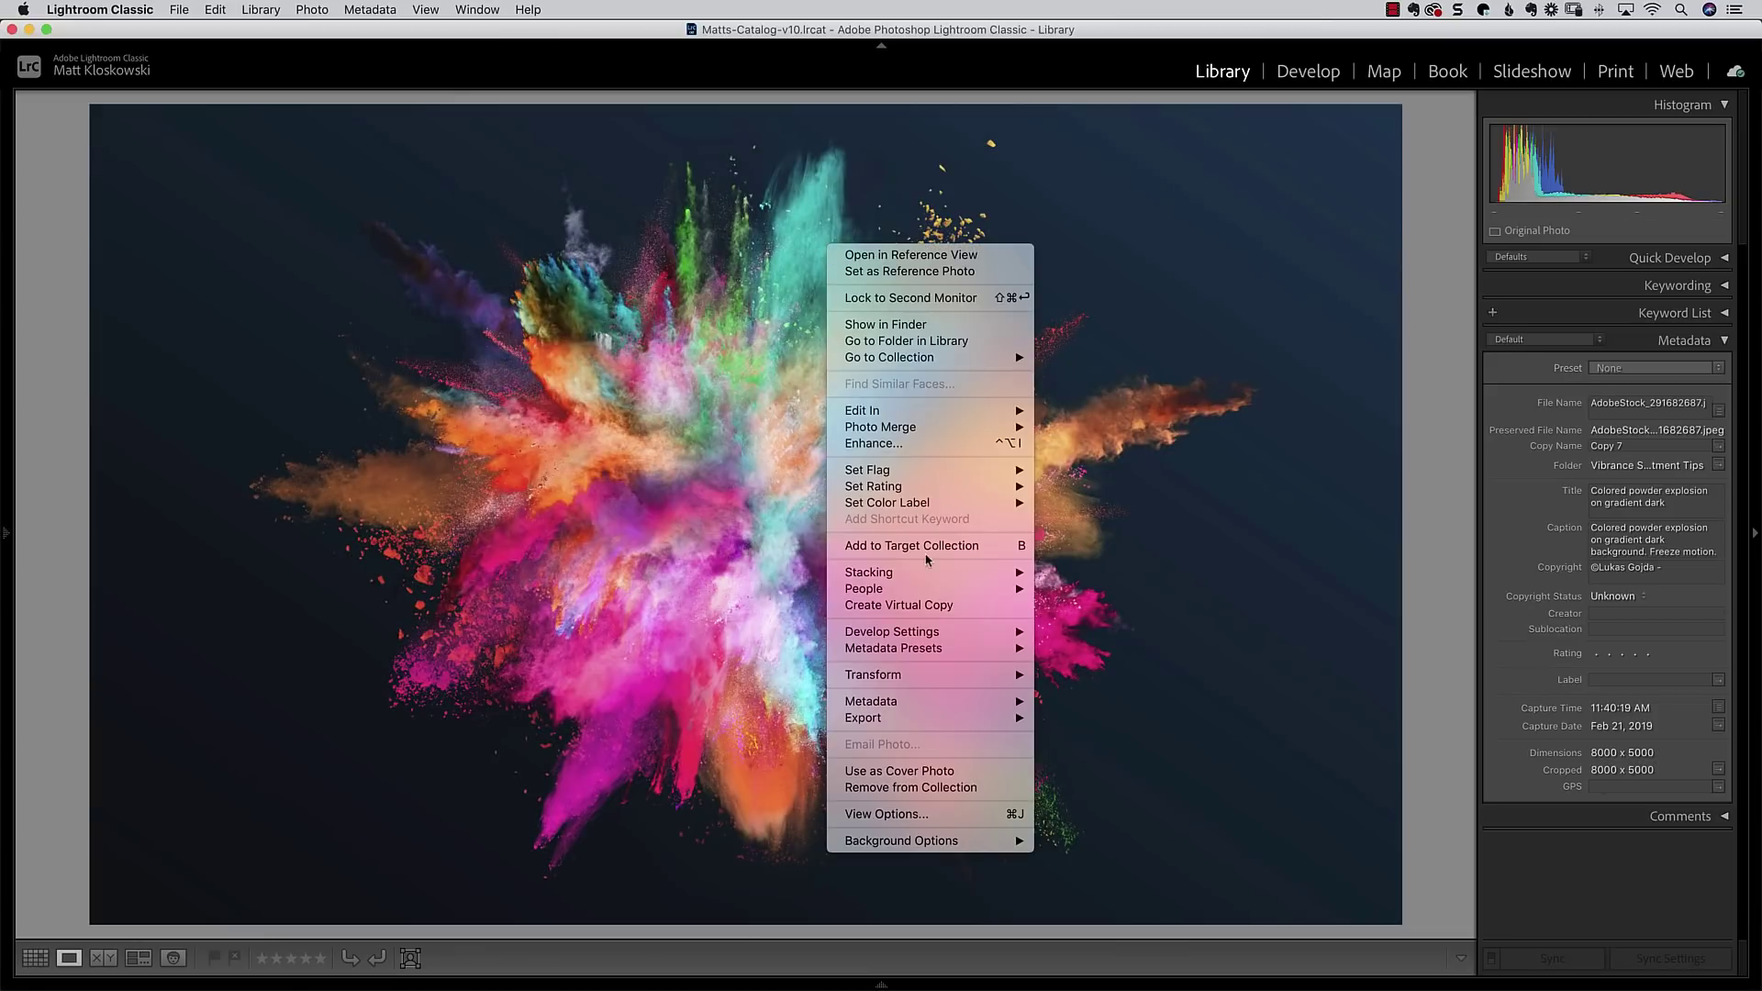
{"action": "left_click", "coordinate": [918, 605]}
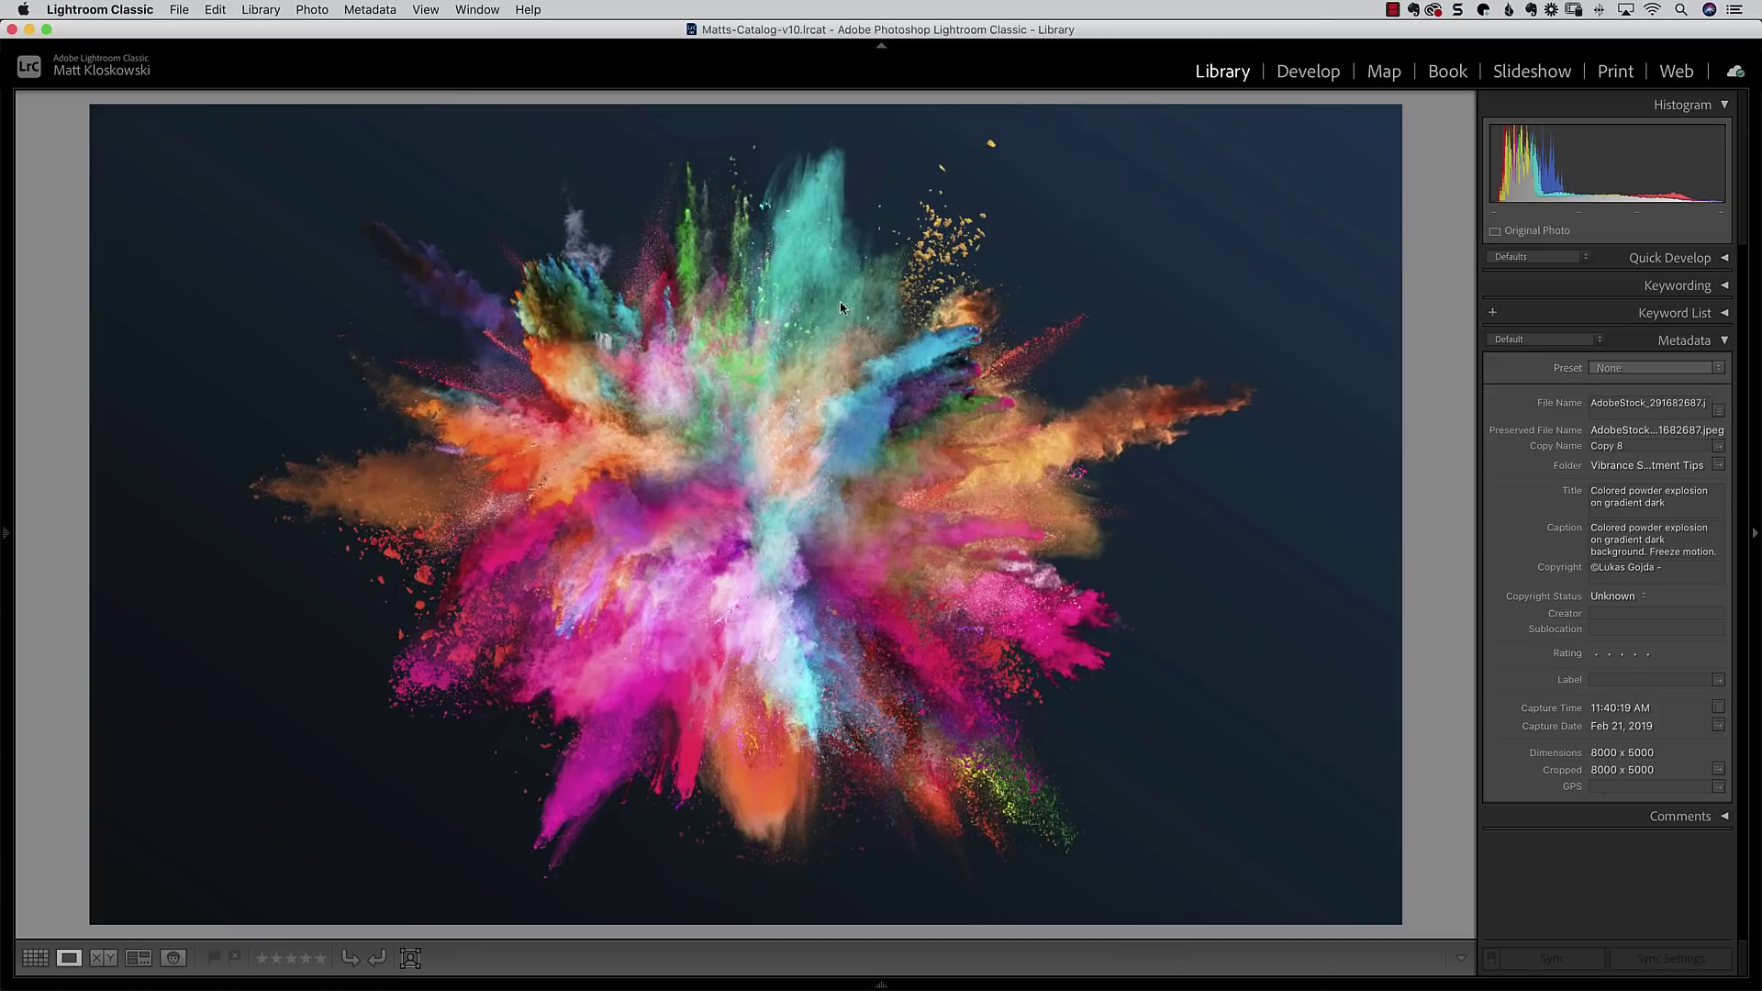
{"action": "right_click", "coordinate": [841, 307]}
{"action": "left_click", "coordinate": [918, 661]}
{"action": "key", "text": "g"}
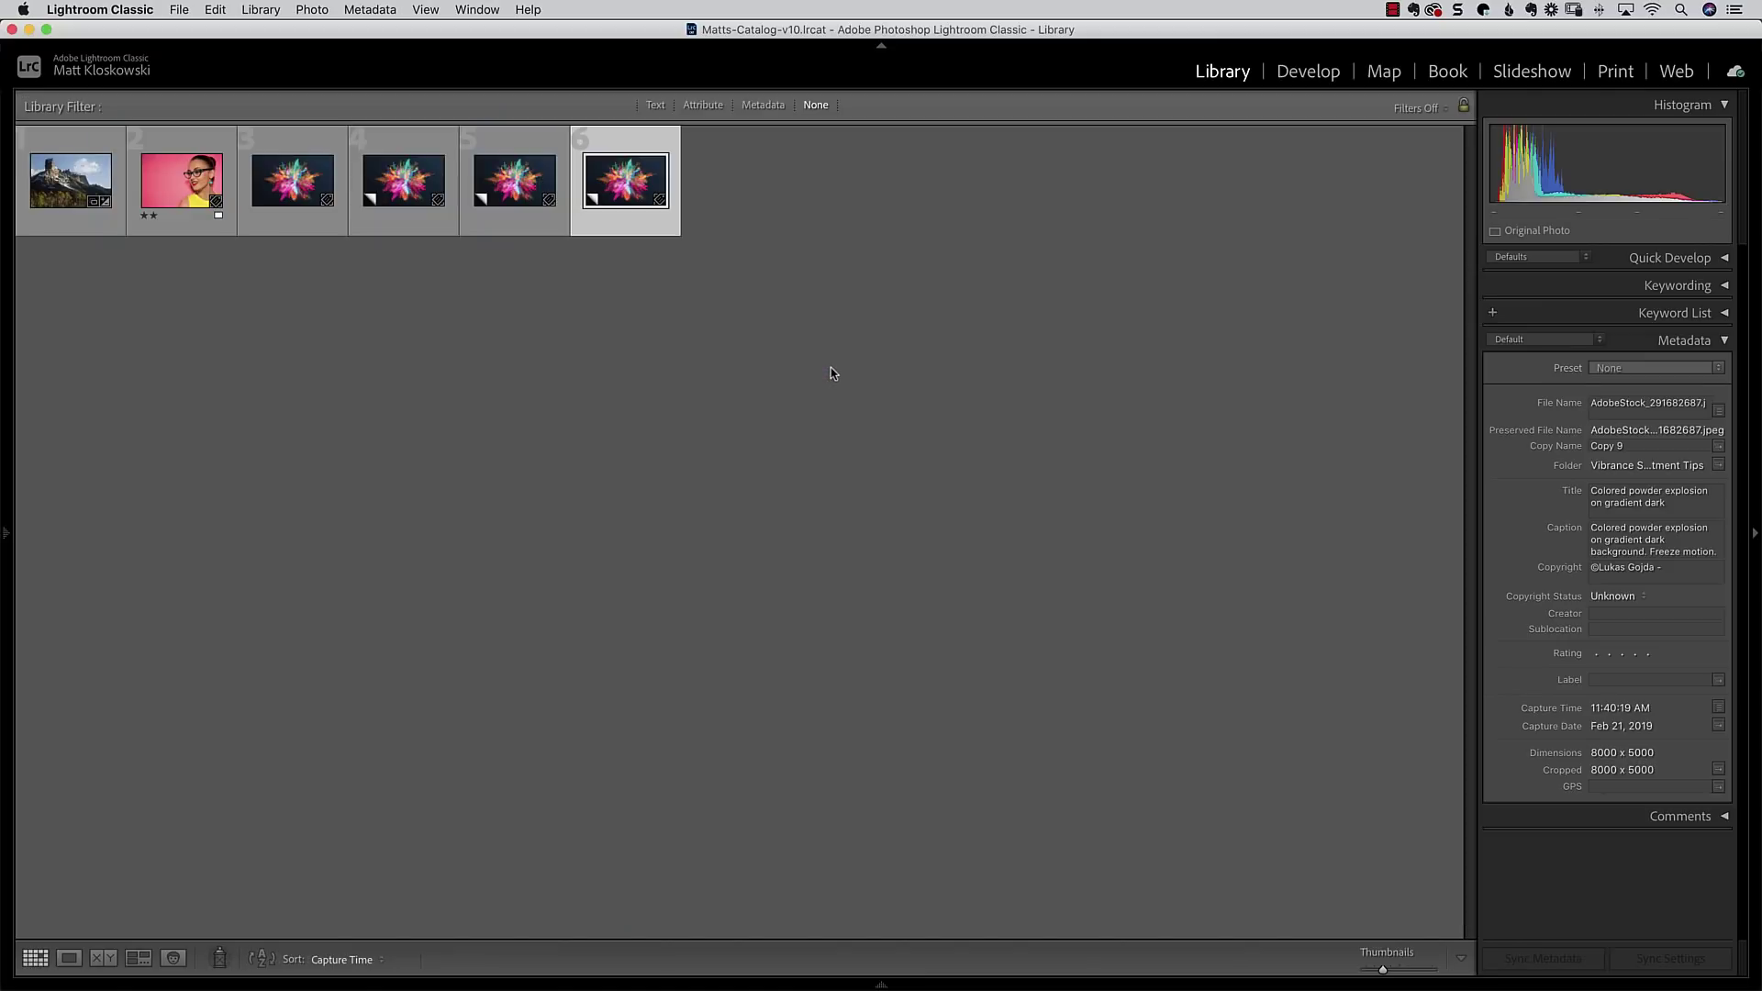
- Open the first virtual copy of the powder explosion photo in the Develop module and set its Vibrance to +100
{"action": "left_click", "coordinate": [296, 181]}
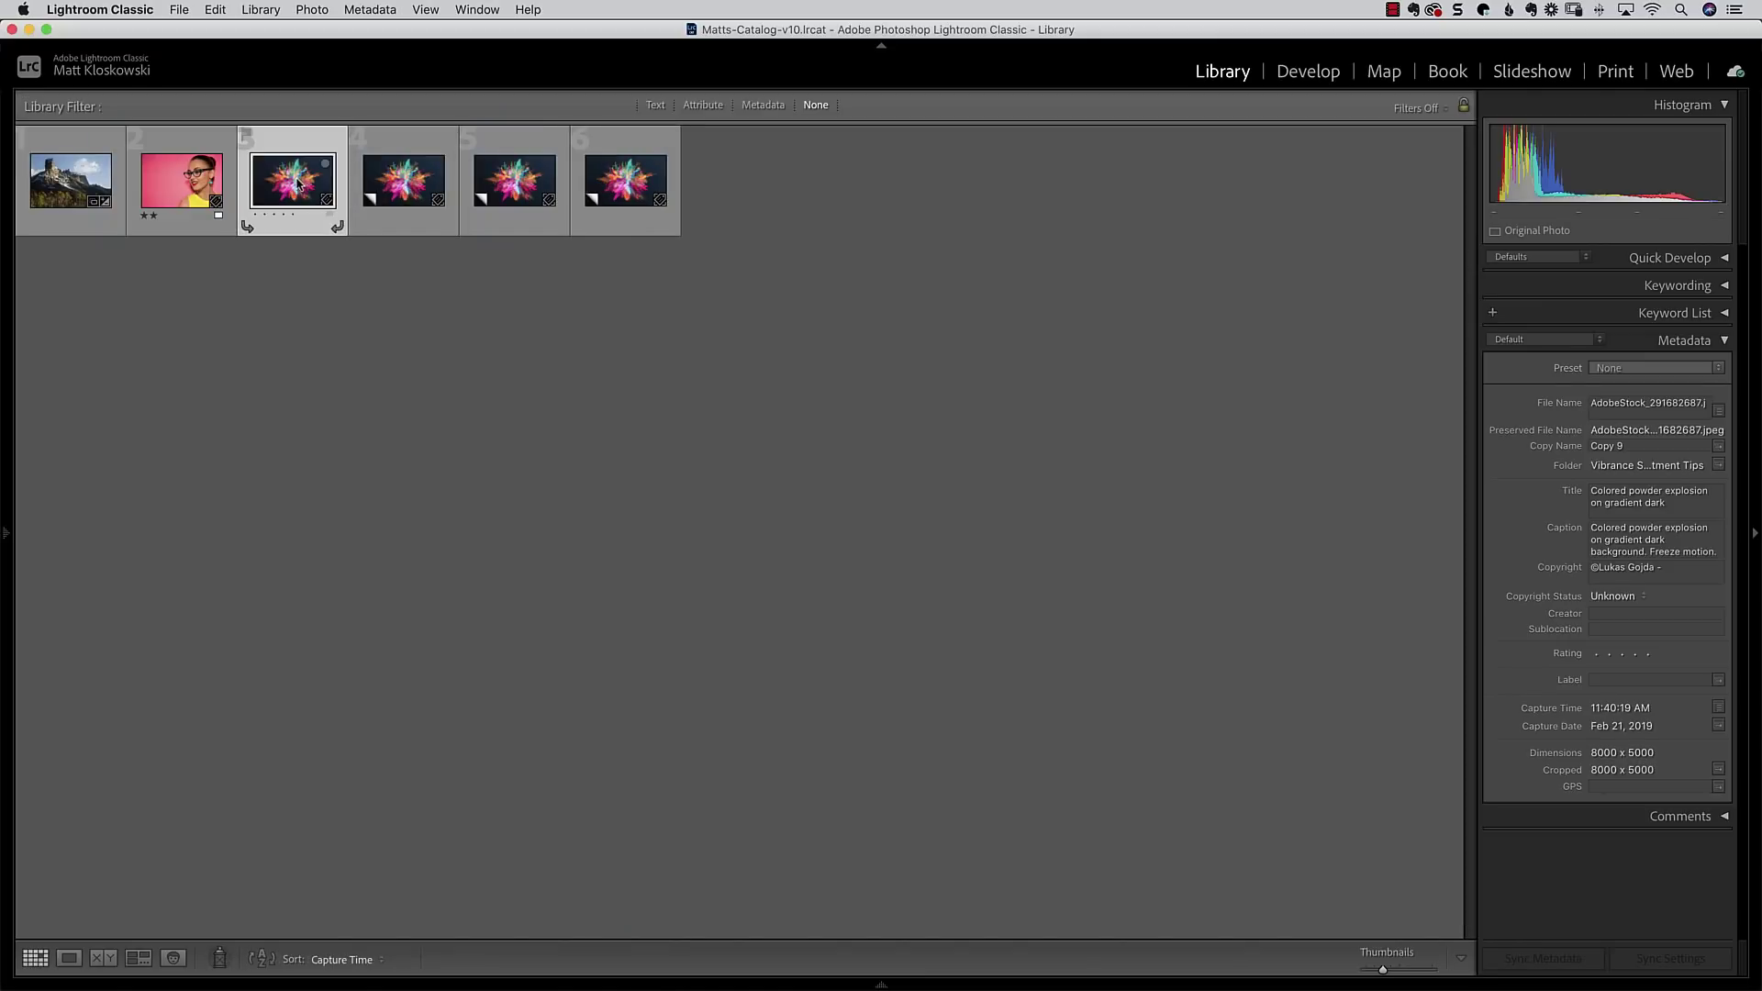
{"action": "double_click", "coordinate": [372, 188]}
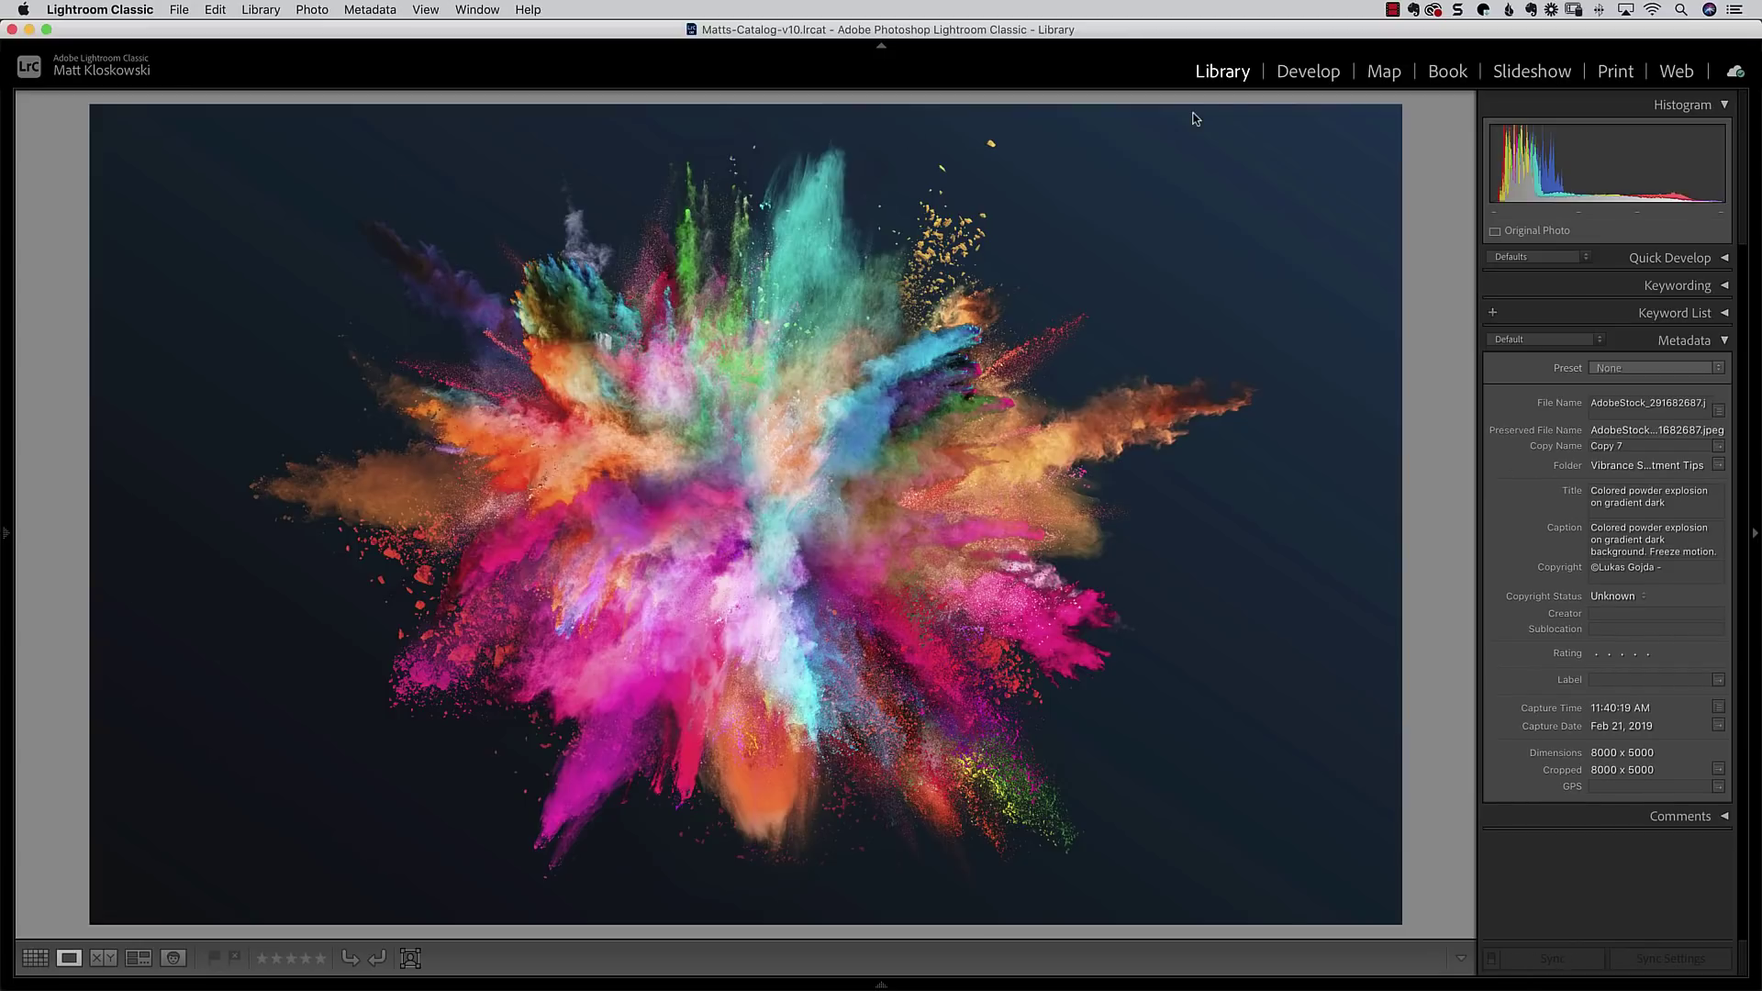
{"action": "left_click", "coordinate": [1305, 72]}
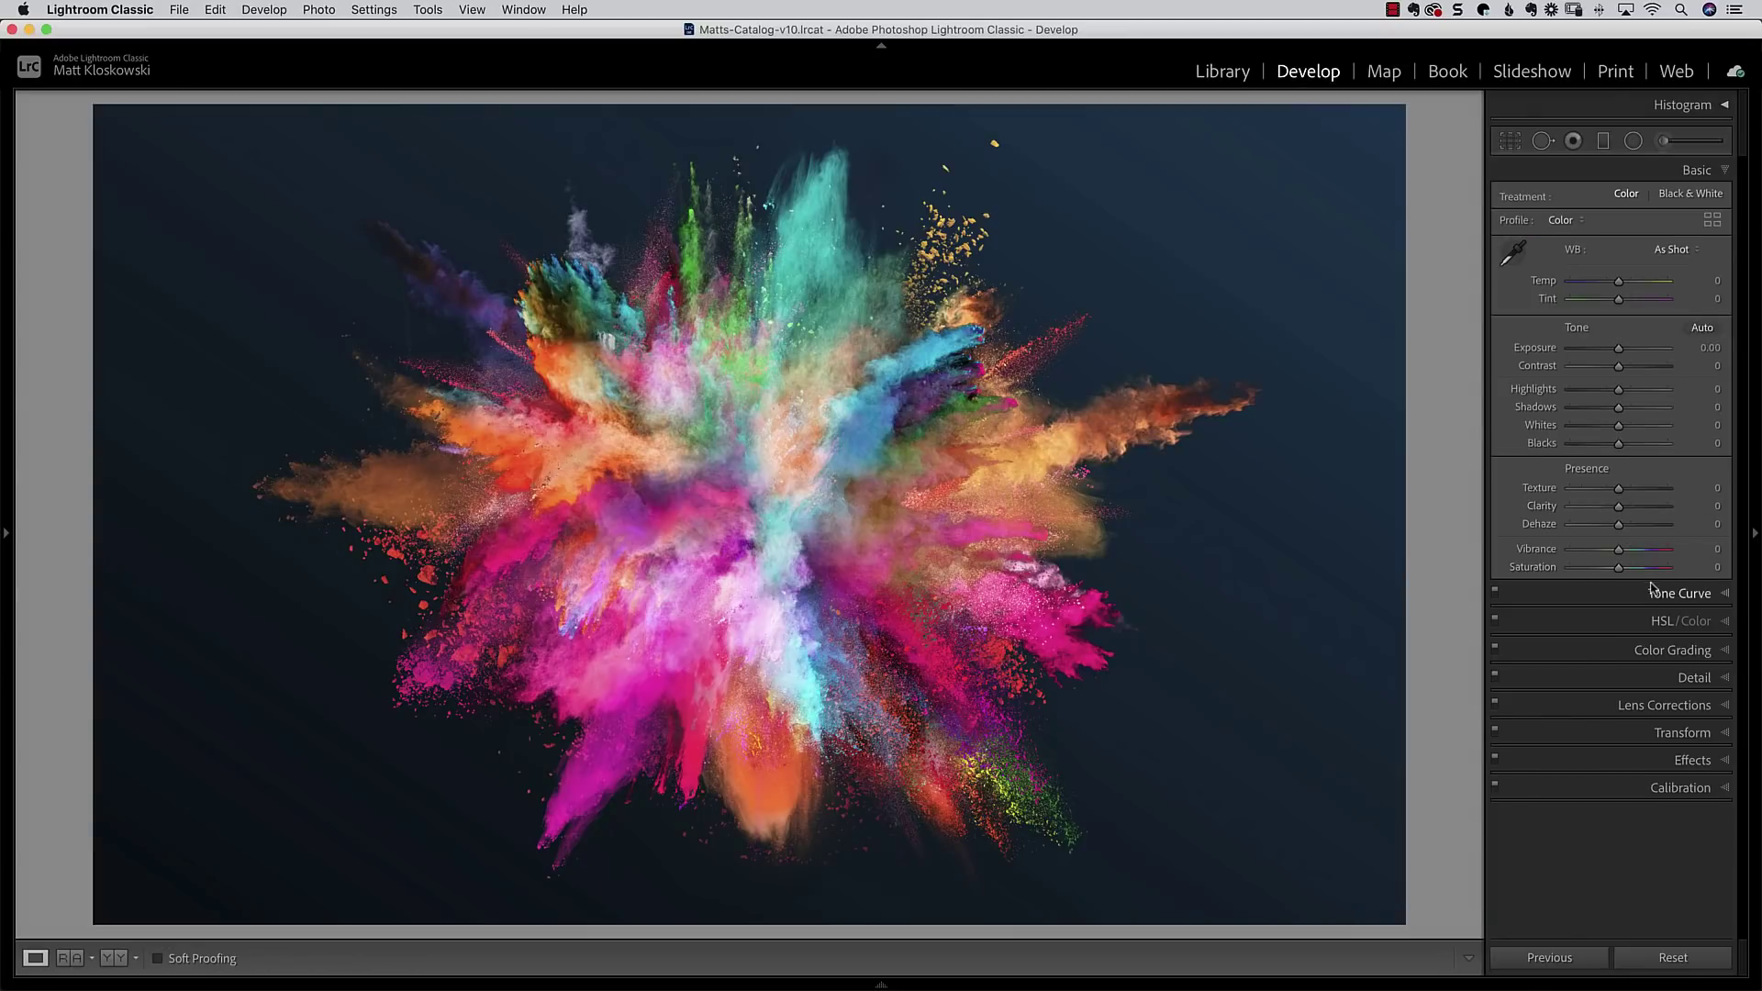
{"action": "left_click_drag", "start_coordinate": [1619, 549], "coordinate": [1744, 555]}
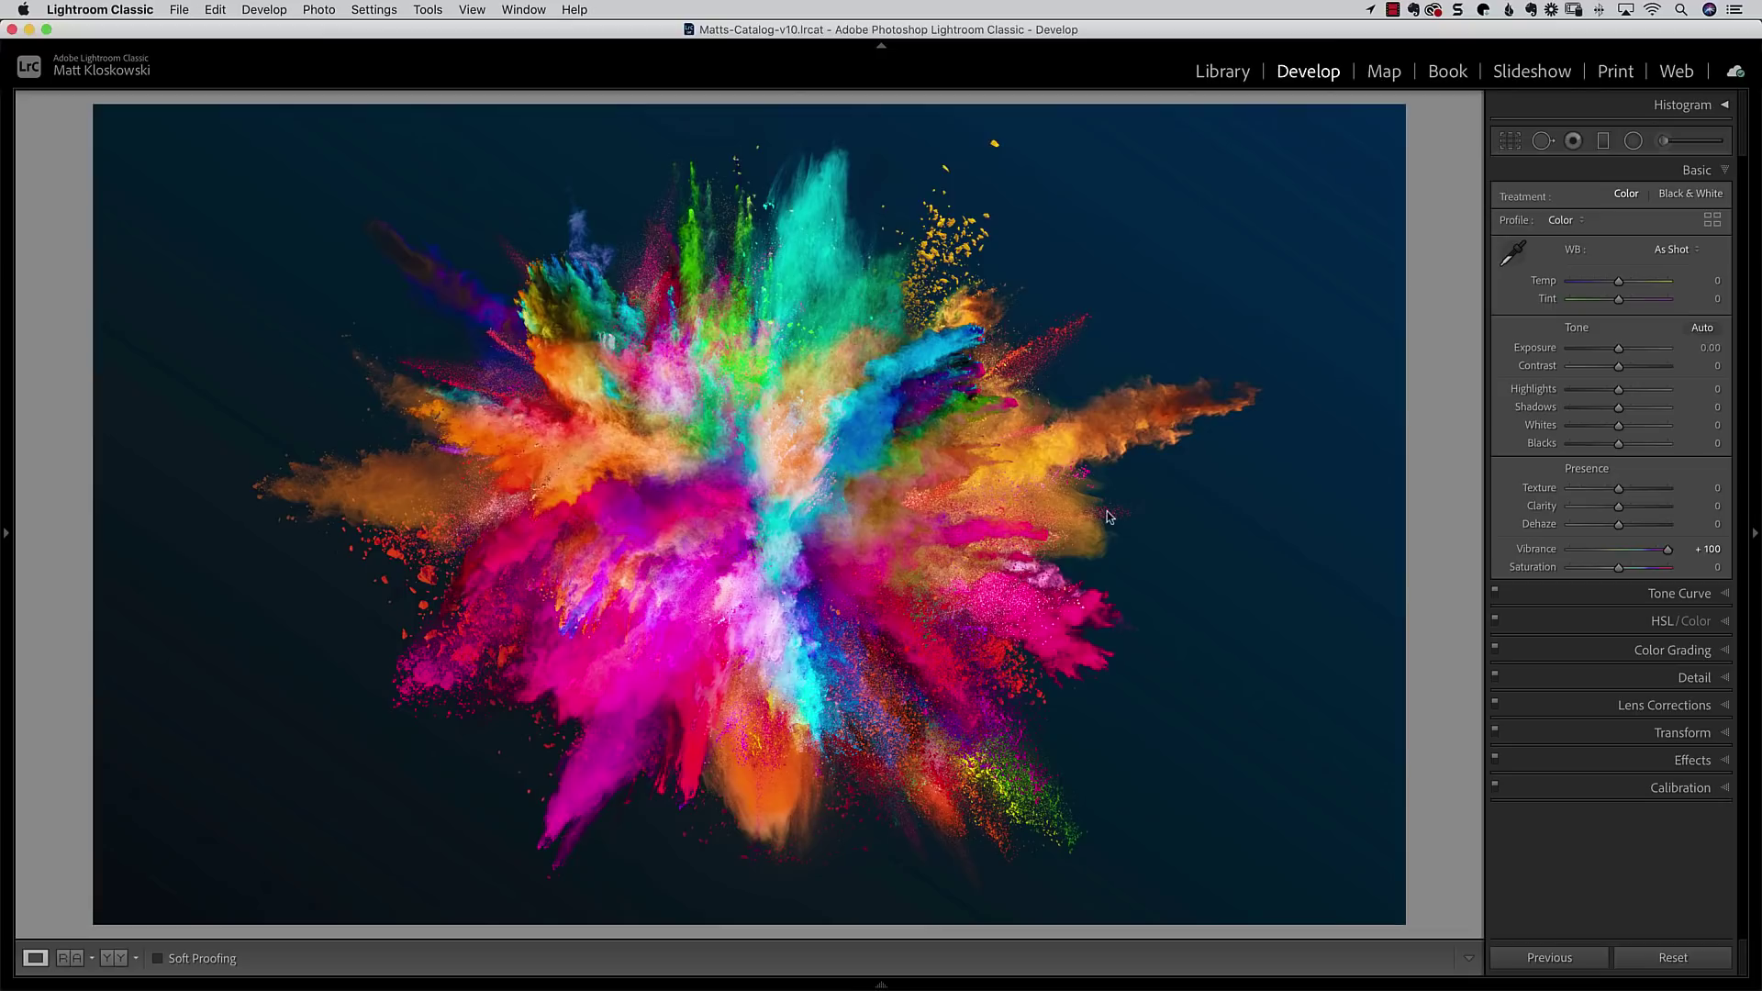
- Set Saturation to +100 on the second virtual copy and compare it with the copy that has boosted Vibrance
{"action": "key", "text": "super+z"}
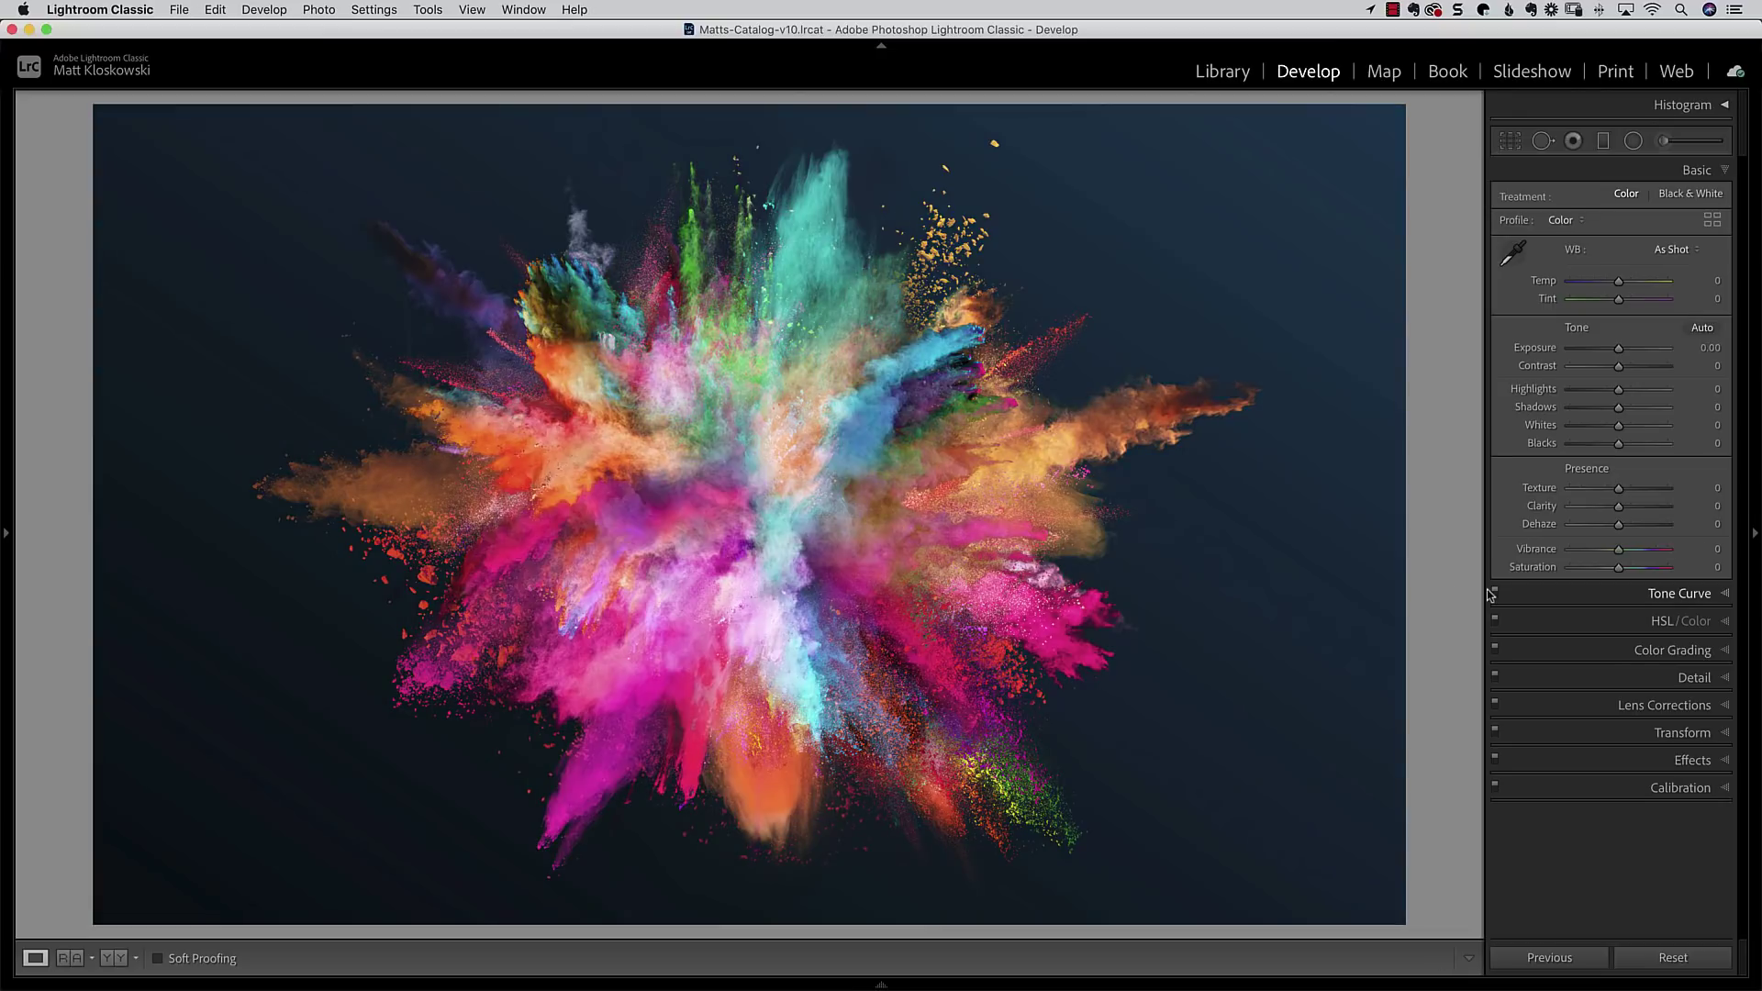
{"action": "left_click_drag", "start_coordinate": [1619, 567], "coordinate": [1715, 572]}
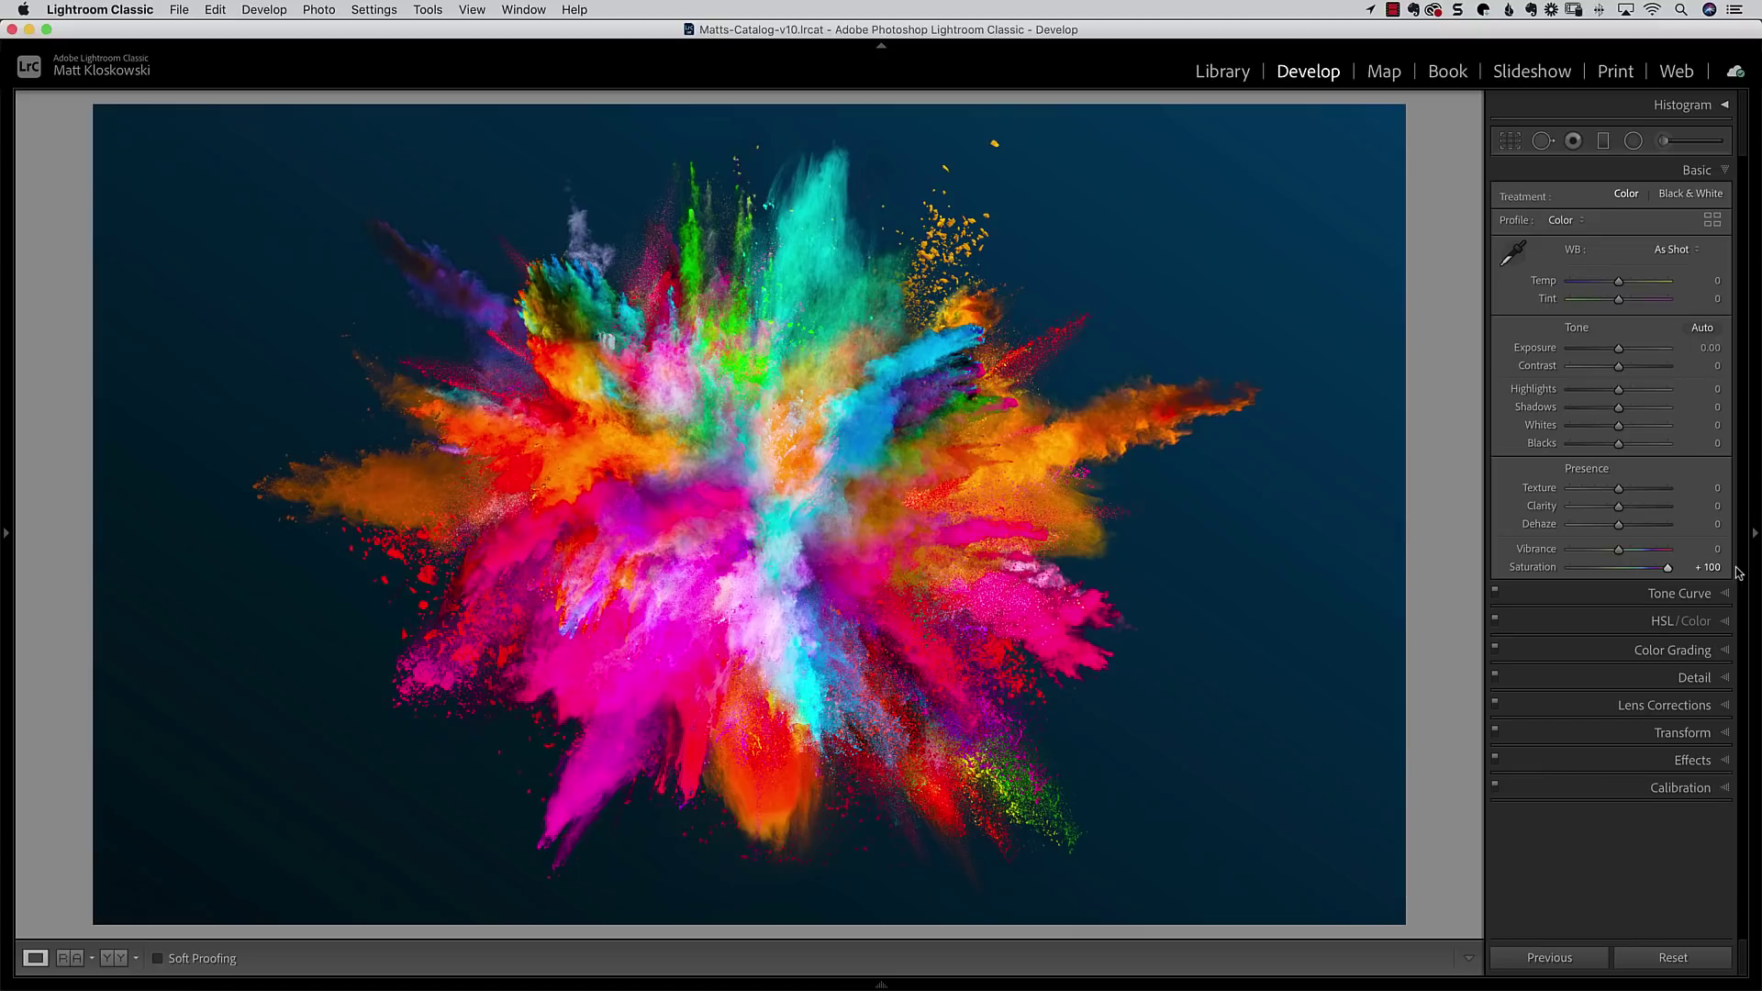
{"action": "key", "text": "super+z"}
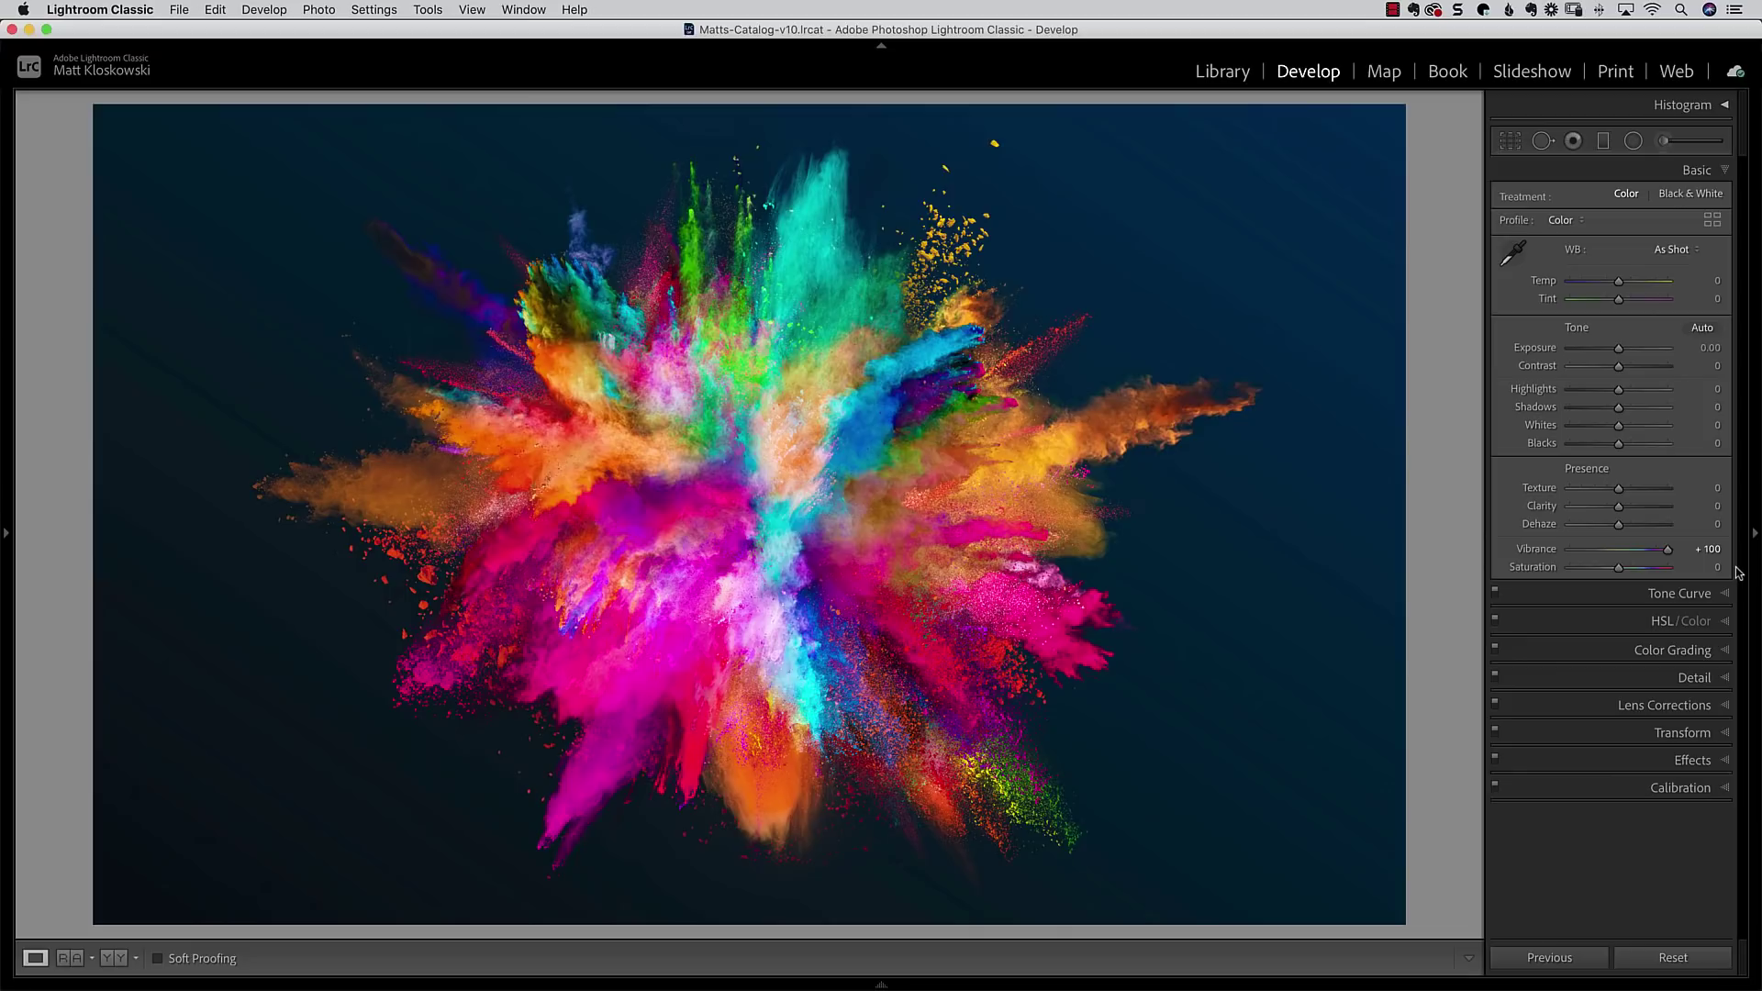
{"action": "key", "text": "super+shift+z"}
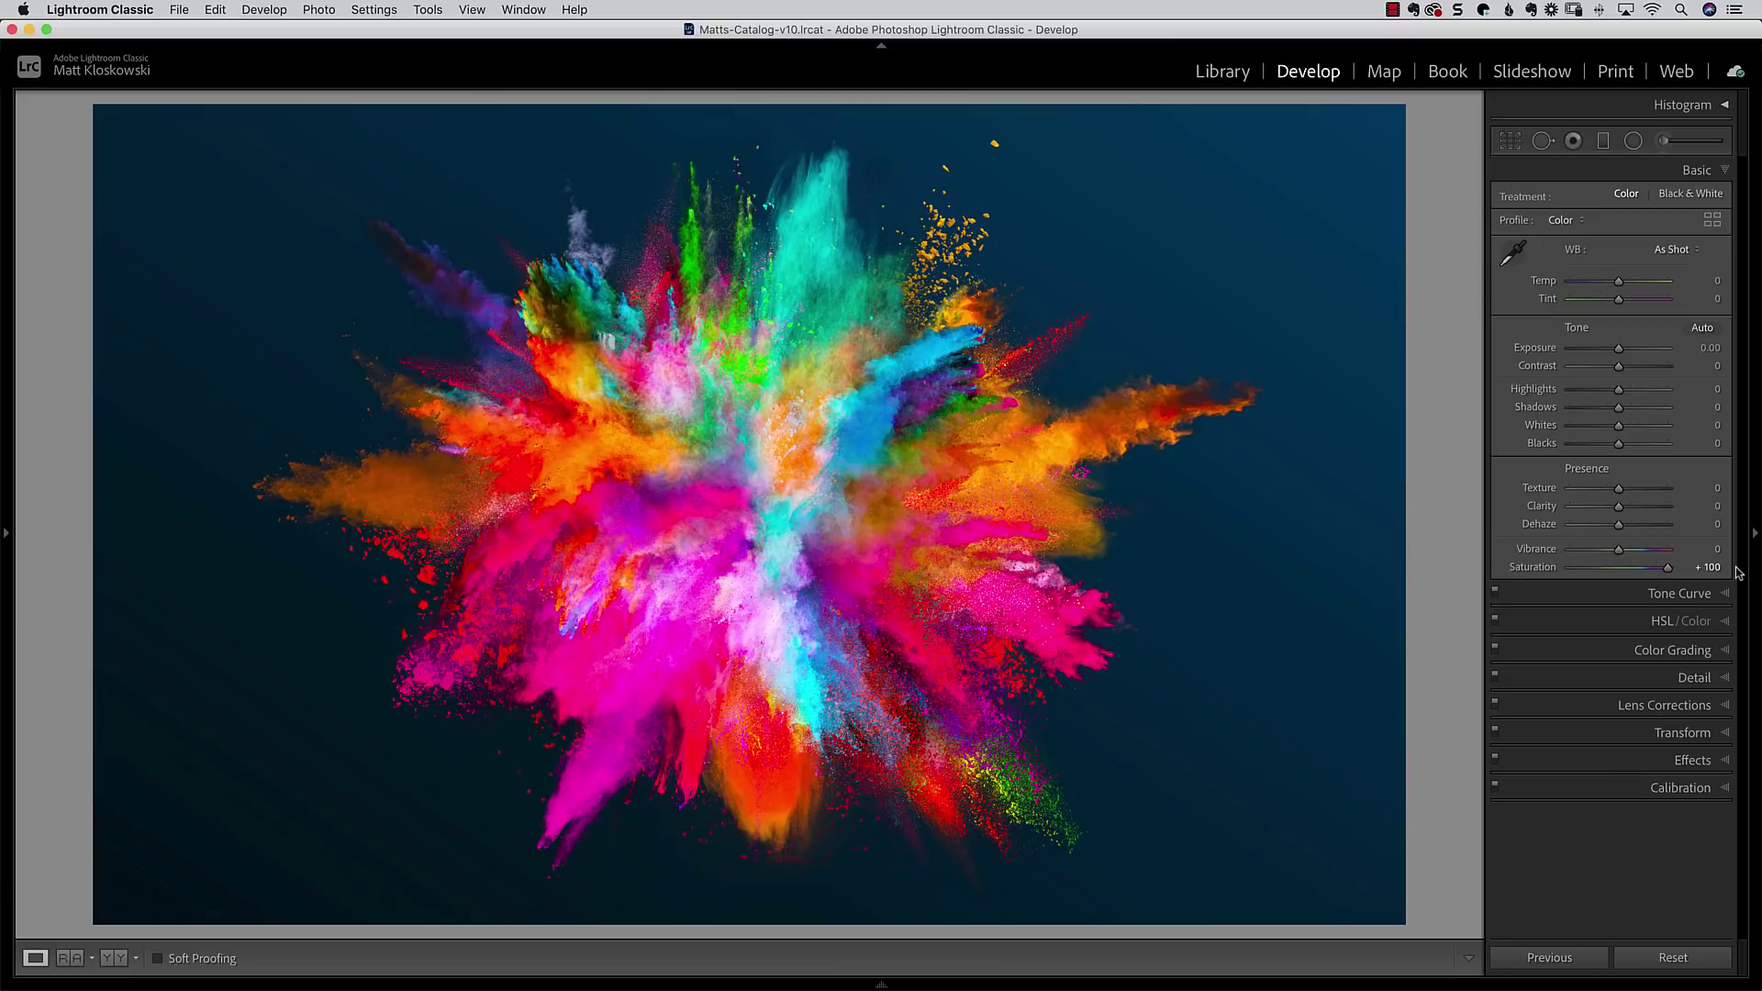
- On the third virtual copy, place a narrow graduated filter just outside the photo's right edge and set its Saturation to 100
{"action": "key", "text": "super+z"}
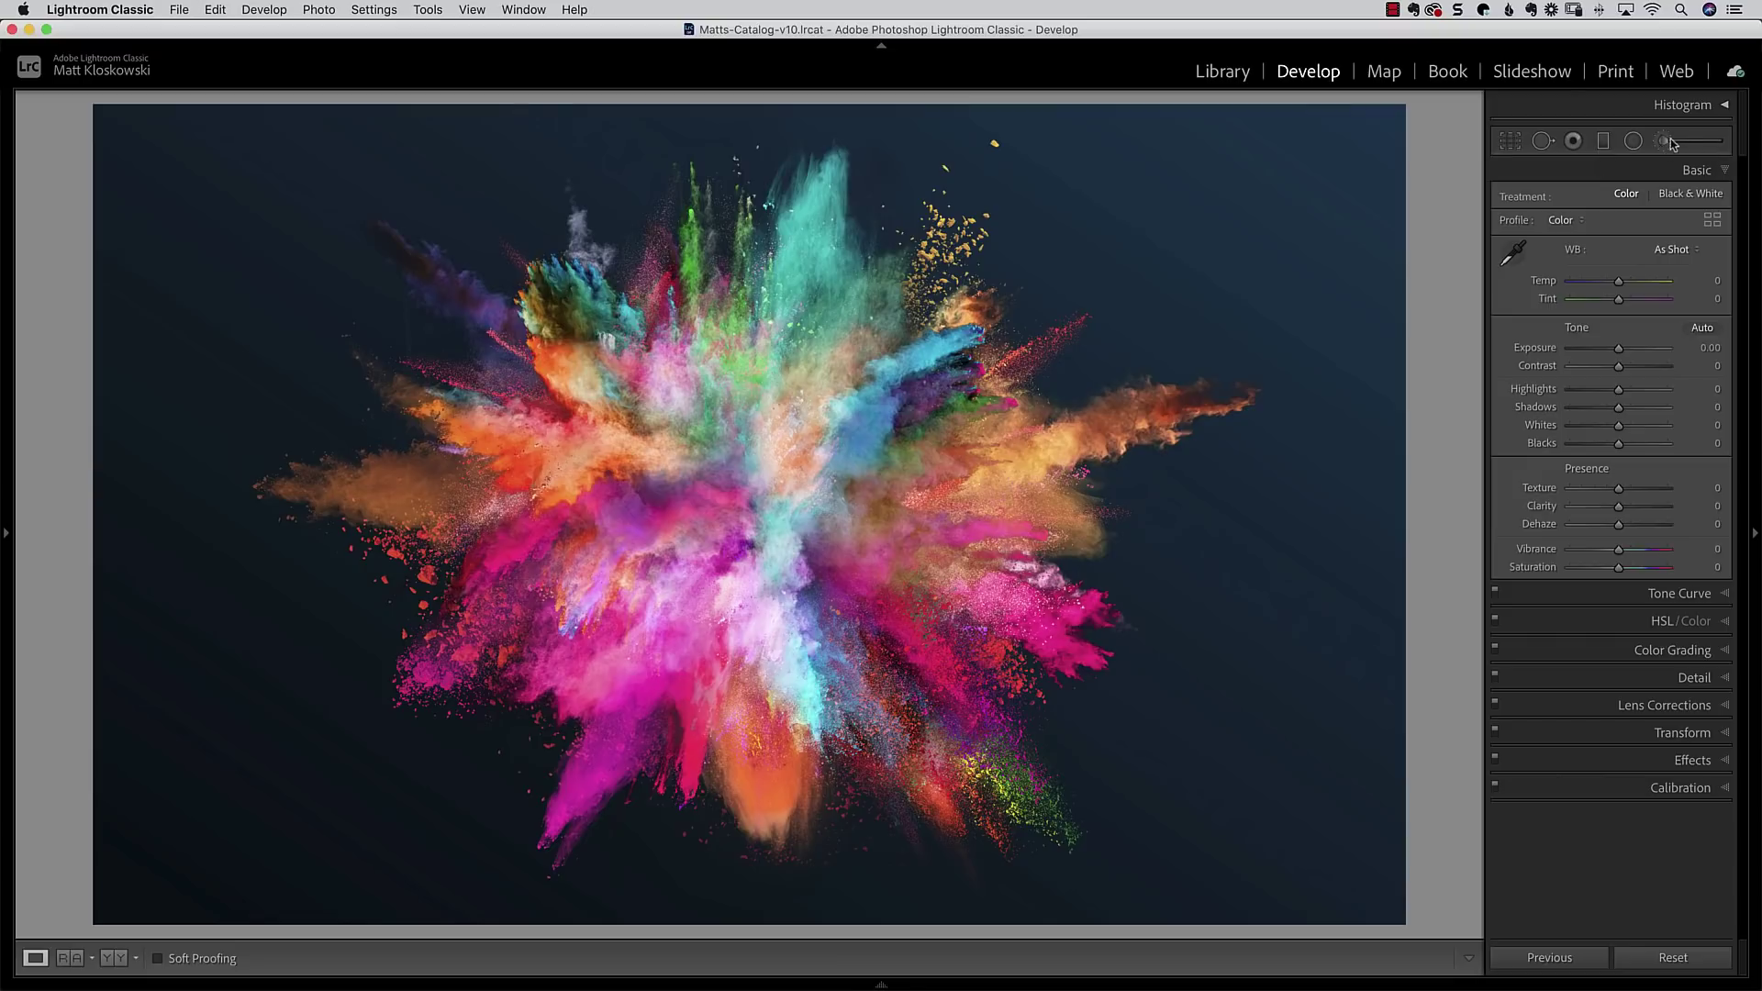
{"action": "left_click", "coordinate": [1603, 143]}
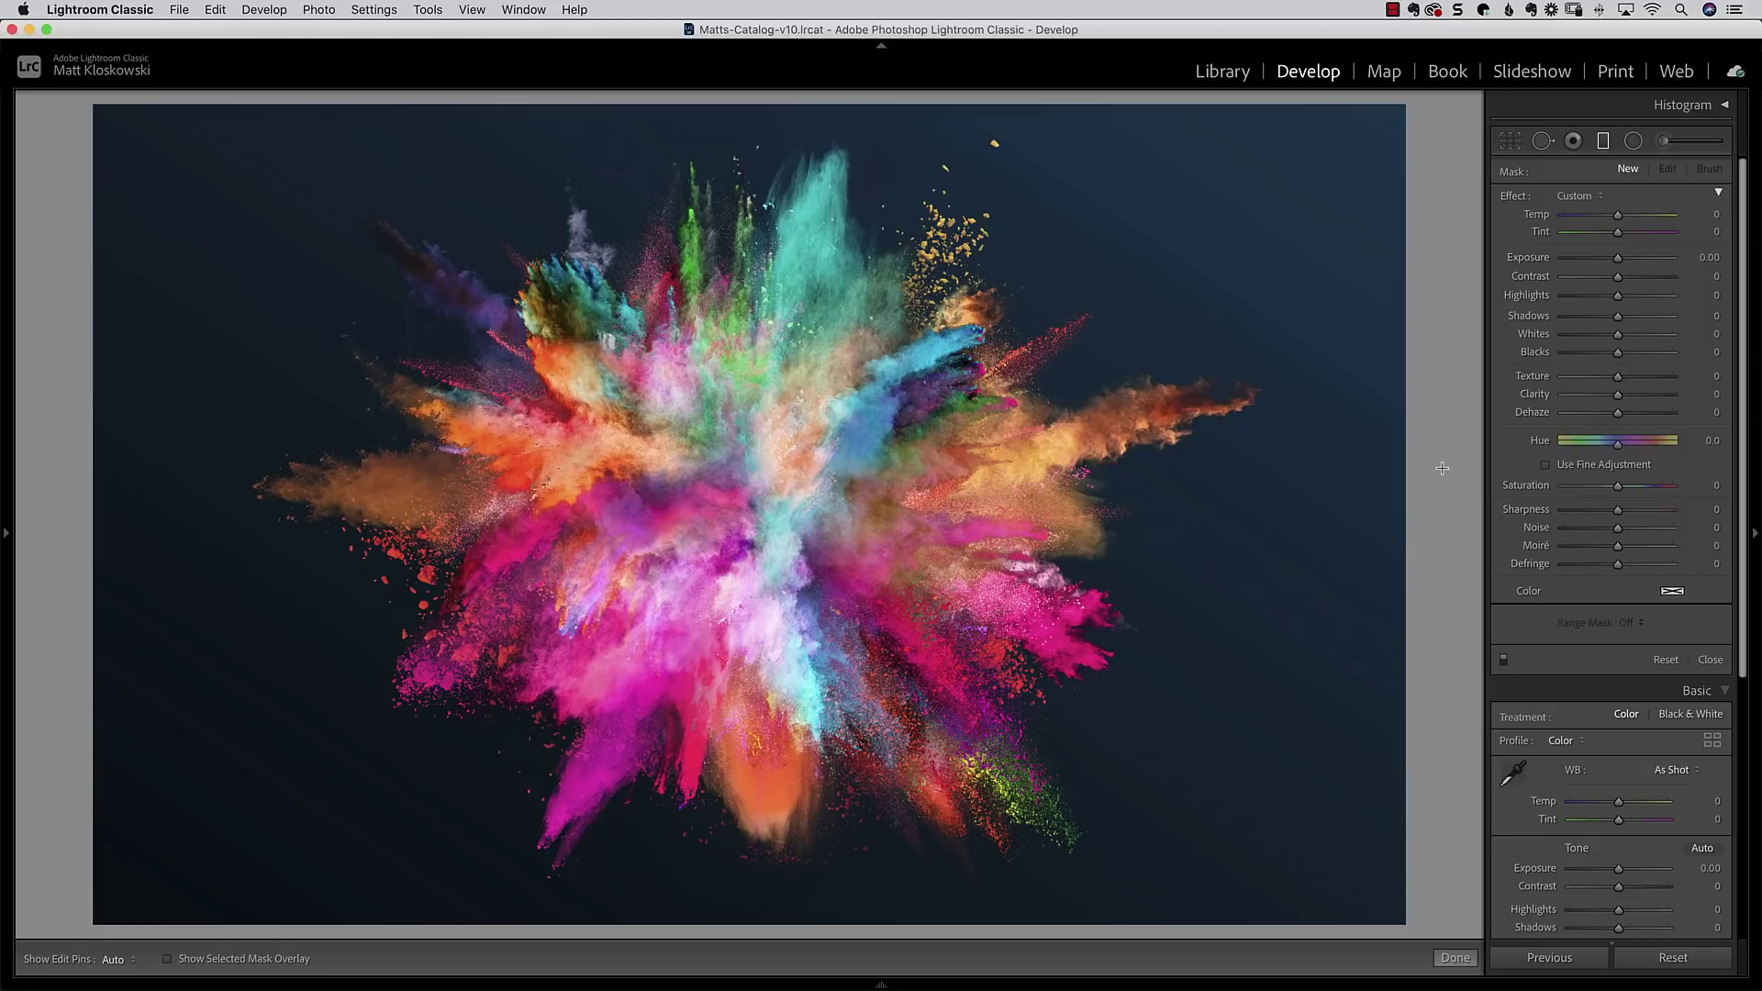
{"action": "left_click_drag", "start_coordinate": [1448, 476], "coordinate": [1456, 476]}
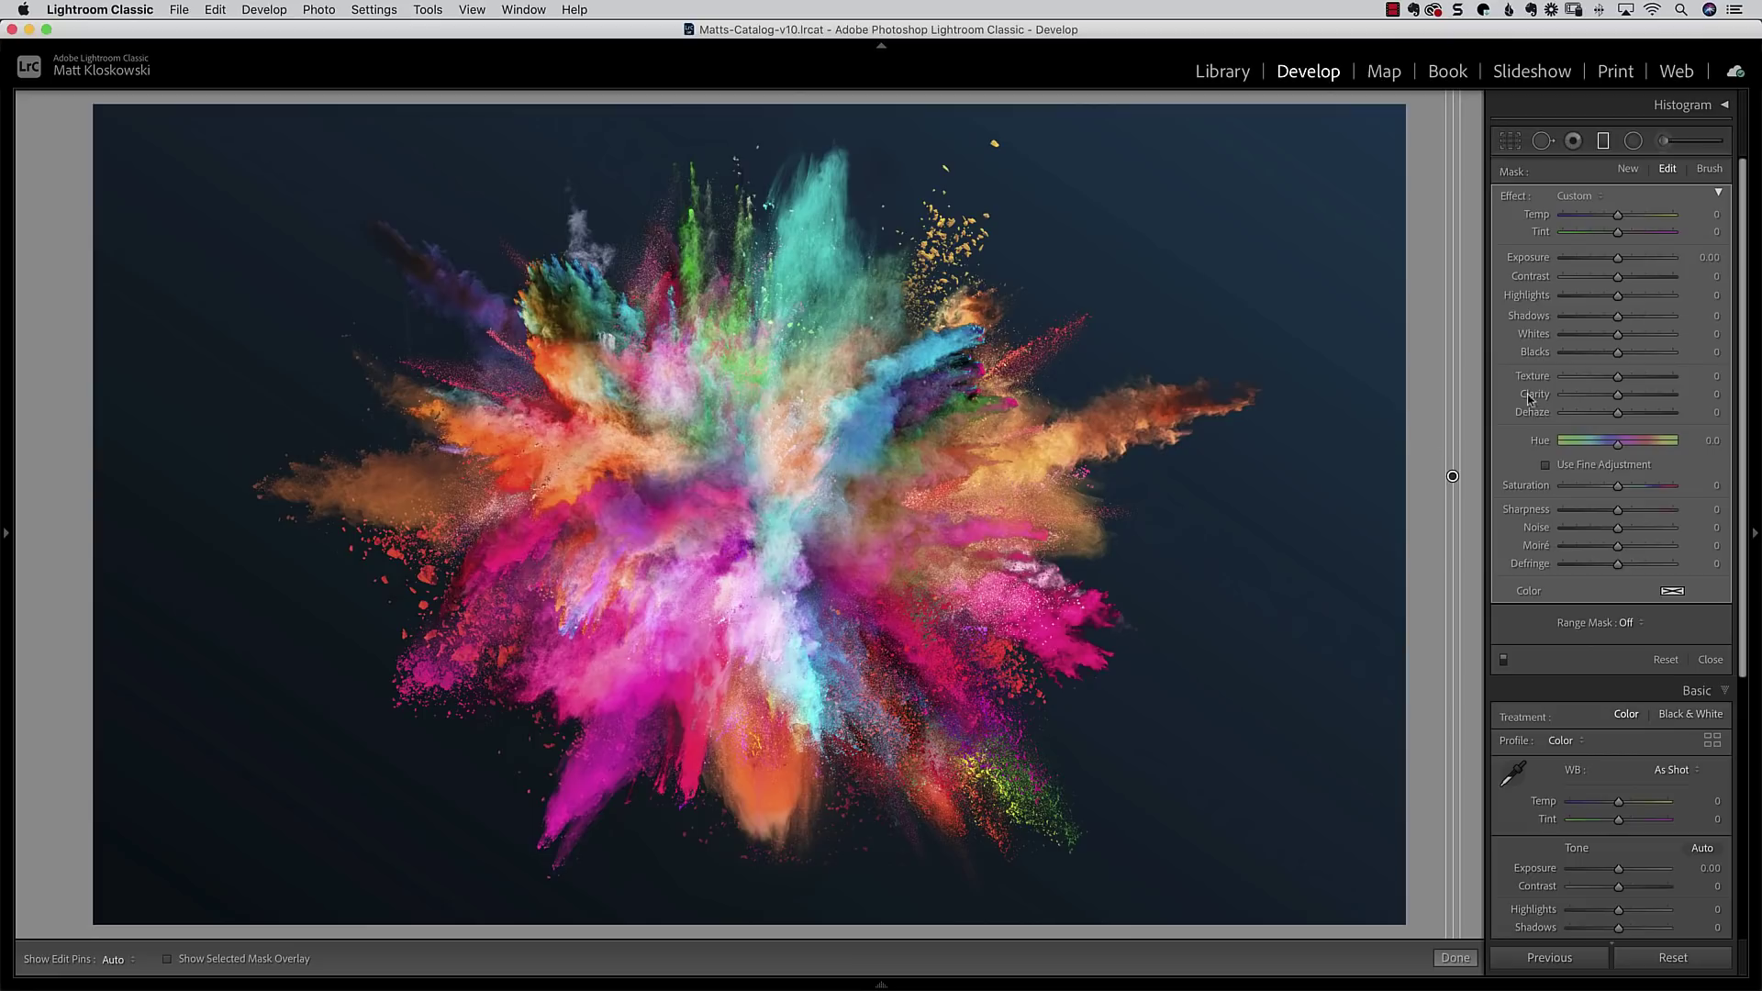
{"action": "mouse_move", "coordinate": [1618, 260]}
{"action": "left_mouse_down"}
{"action": "mouse_move", "coordinate": [1584, 261]}
{"action": "mouse_move", "coordinate": [1665, 269]}
{"action": "mouse_move", "coordinate": [1589, 266]}
{"action": "mouse_move", "coordinate": [1634, 267]}
{"action": "left_mouse_up"}
{"action": "double_click", "coordinate": [1537, 262]}
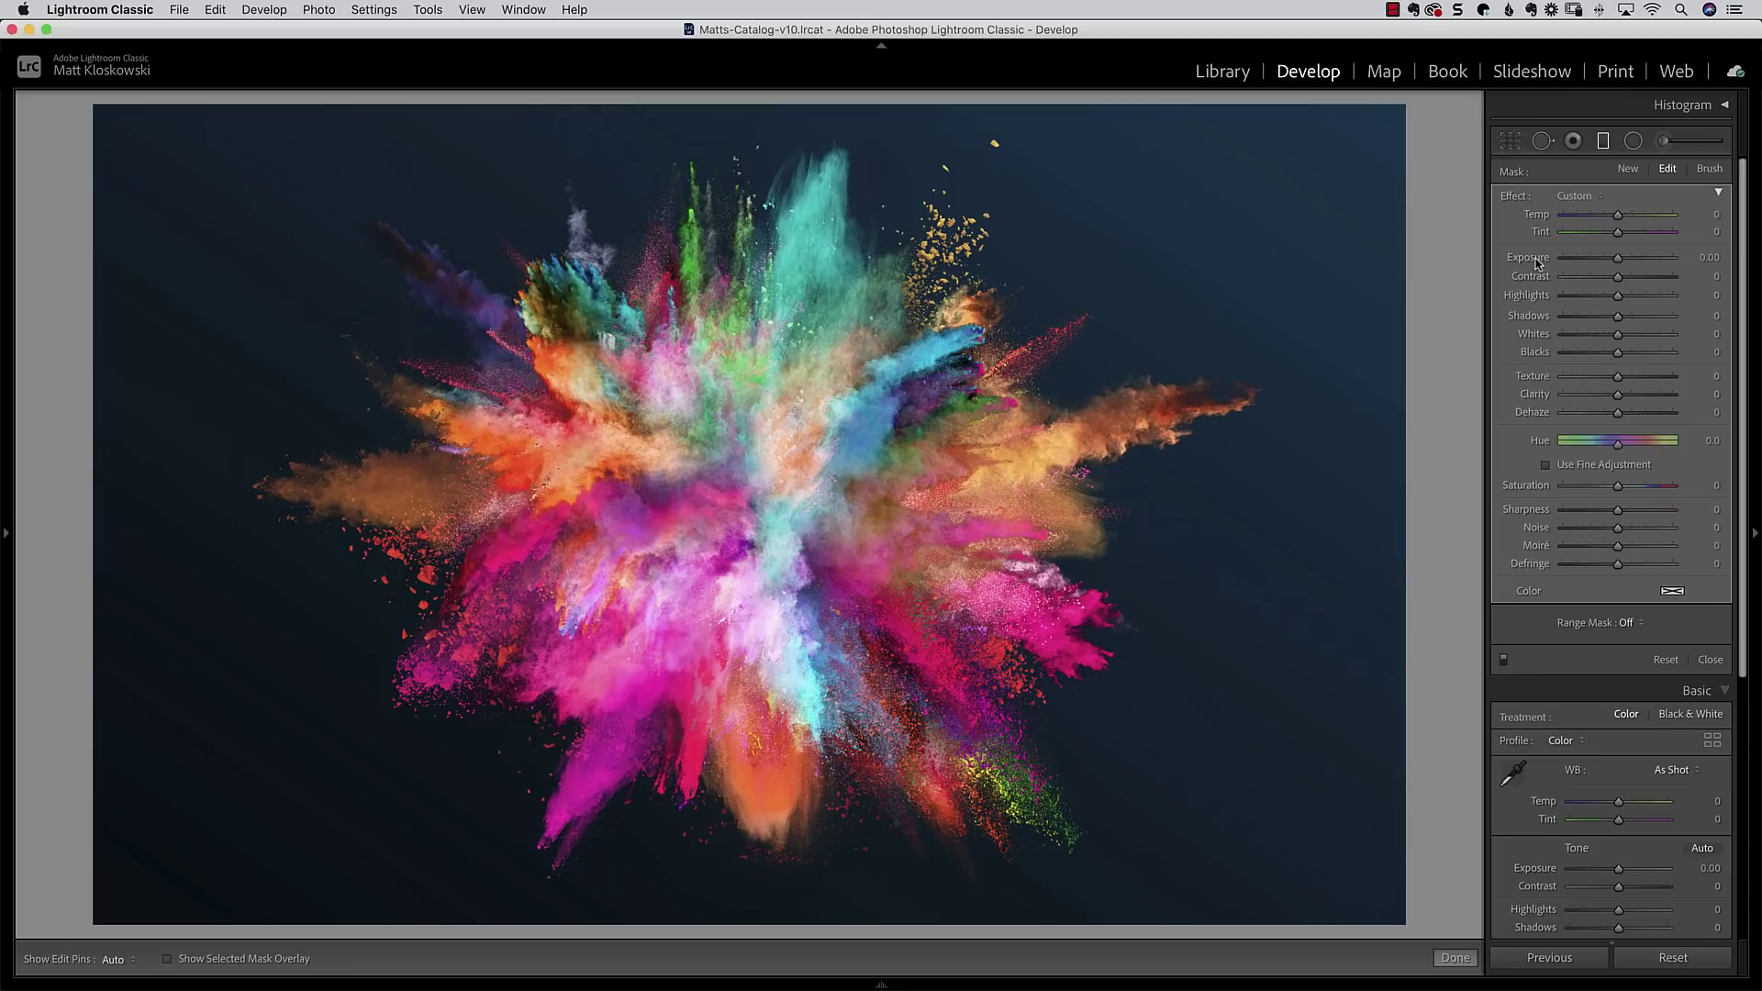
{"action": "mouse_move", "coordinate": [1450, 479]}
{"action": "left_click_drag", "start_coordinate": [1620, 489], "coordinate": [1744, 501]}
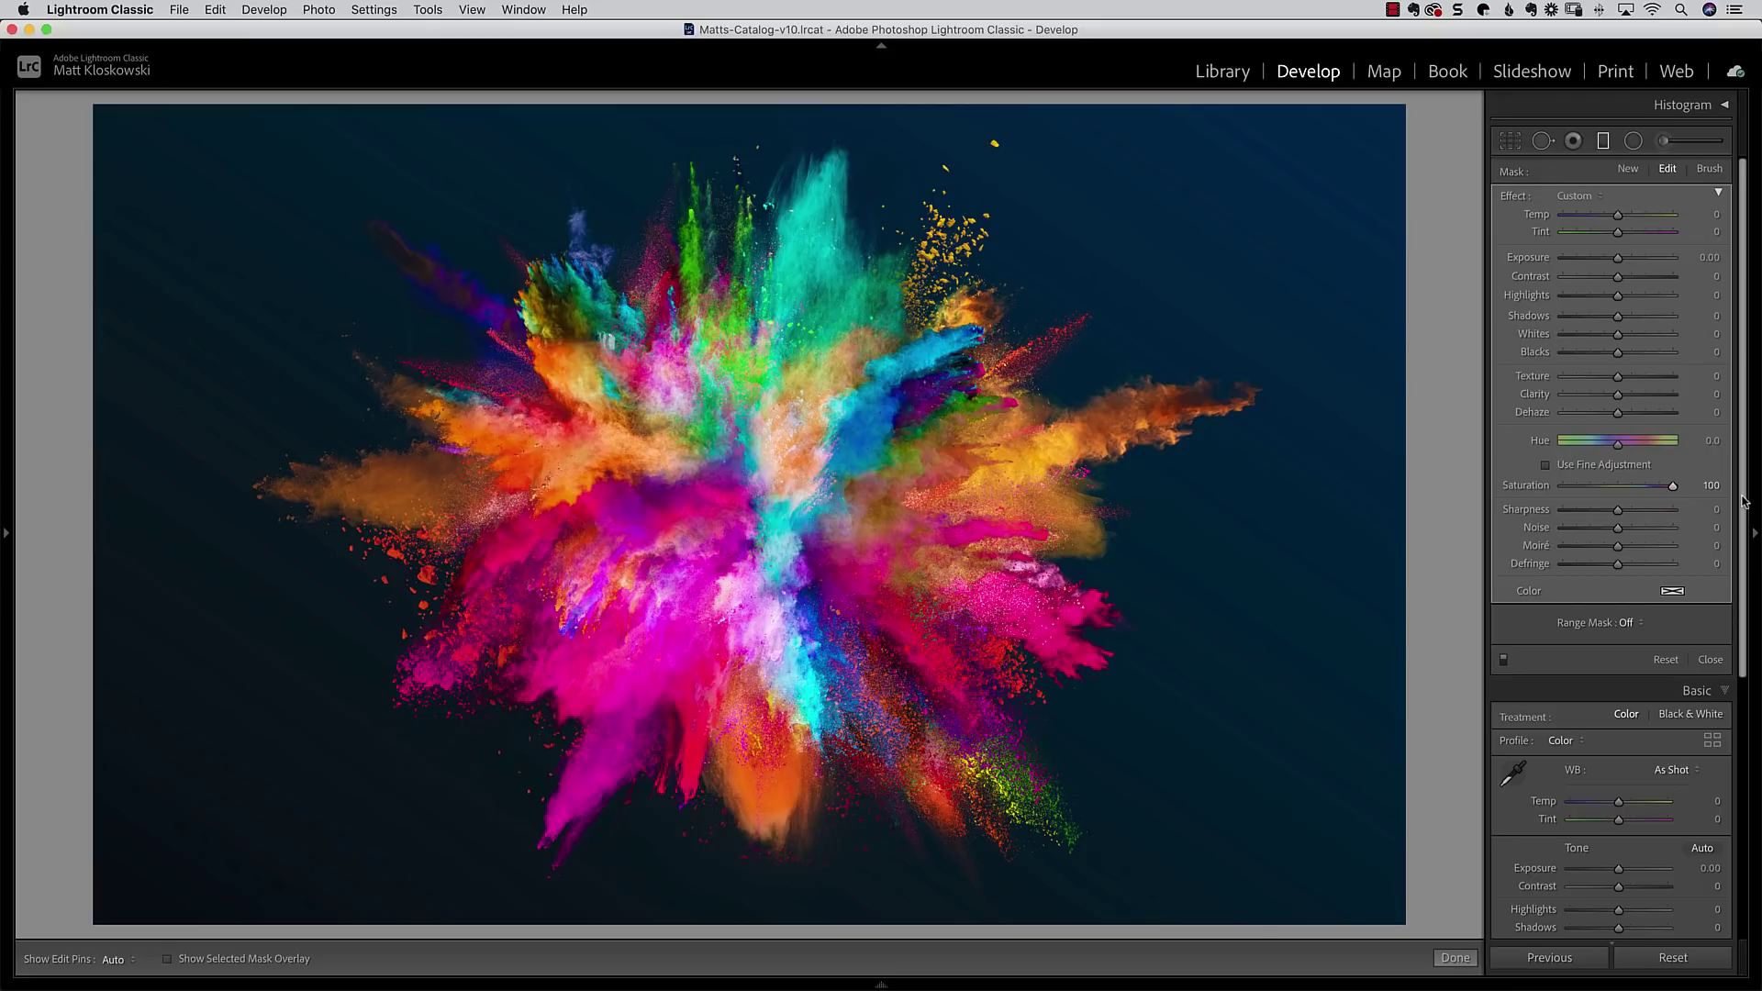
- Switch to Photoshop and compare the V and S layers in the Rainbow document by toggling the visibility of V
{"action": "key", "text": "super+Tab"}
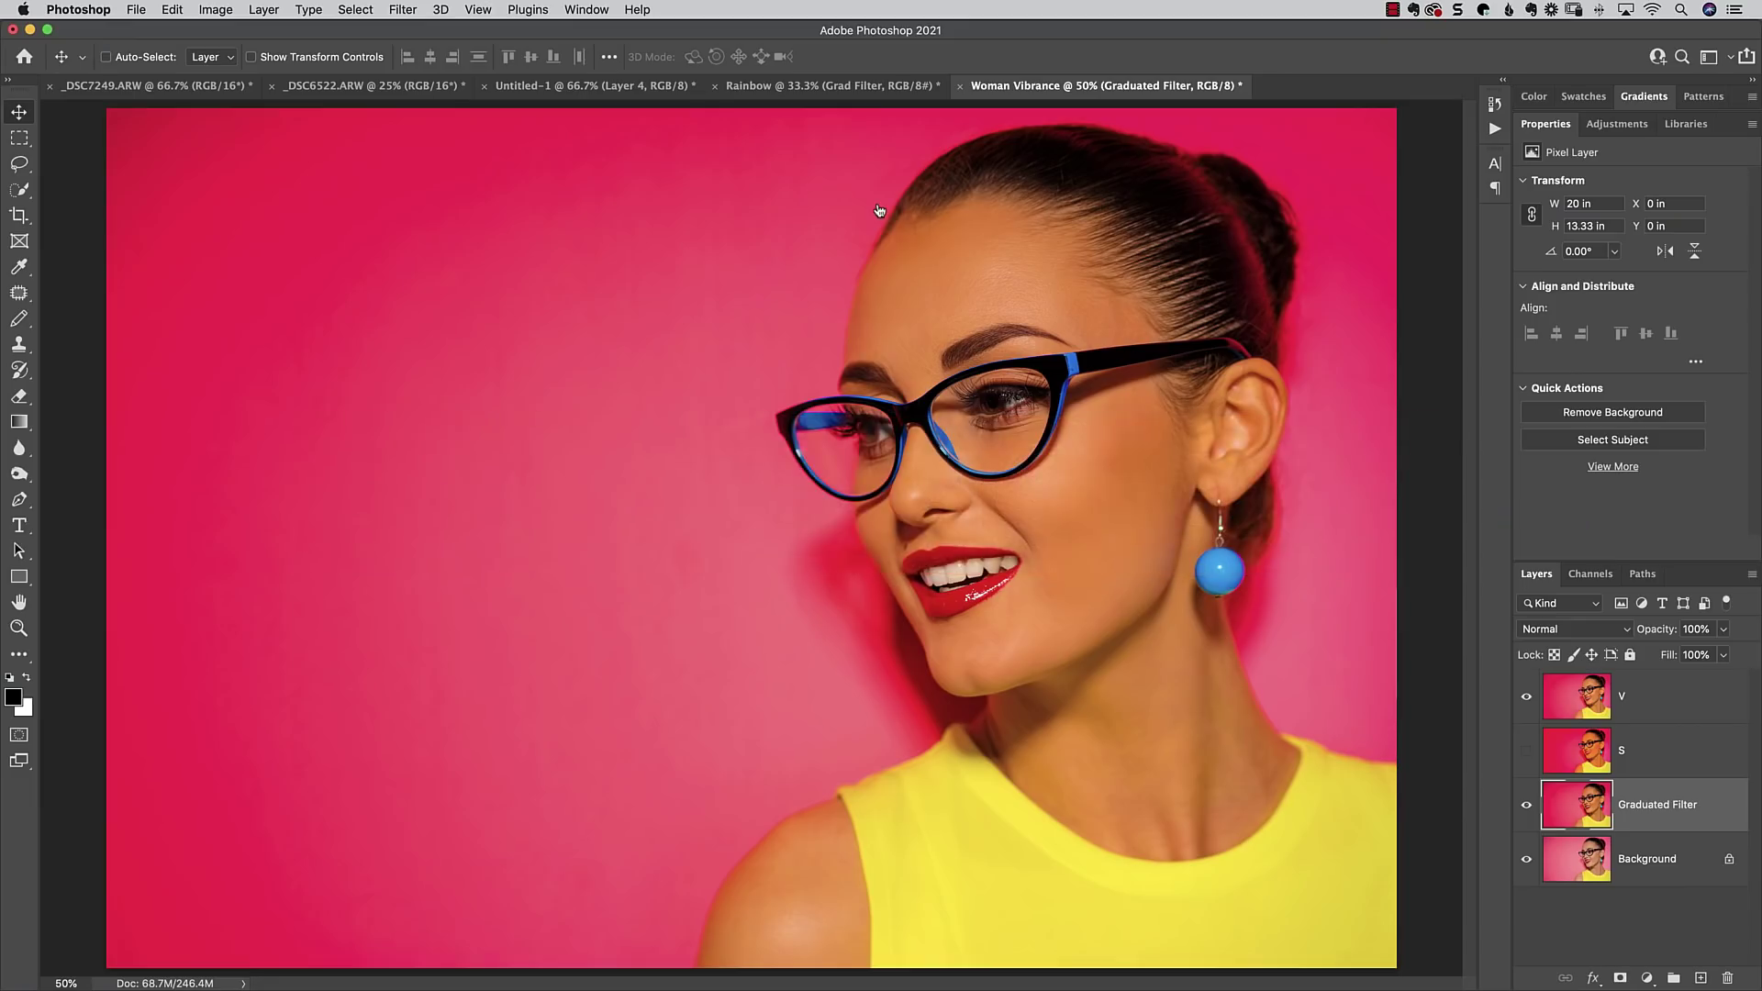
{"action": "left_click", "coordinate": [854, 85]}
{"action": "left_click", "coordinate": [1526, 748]}
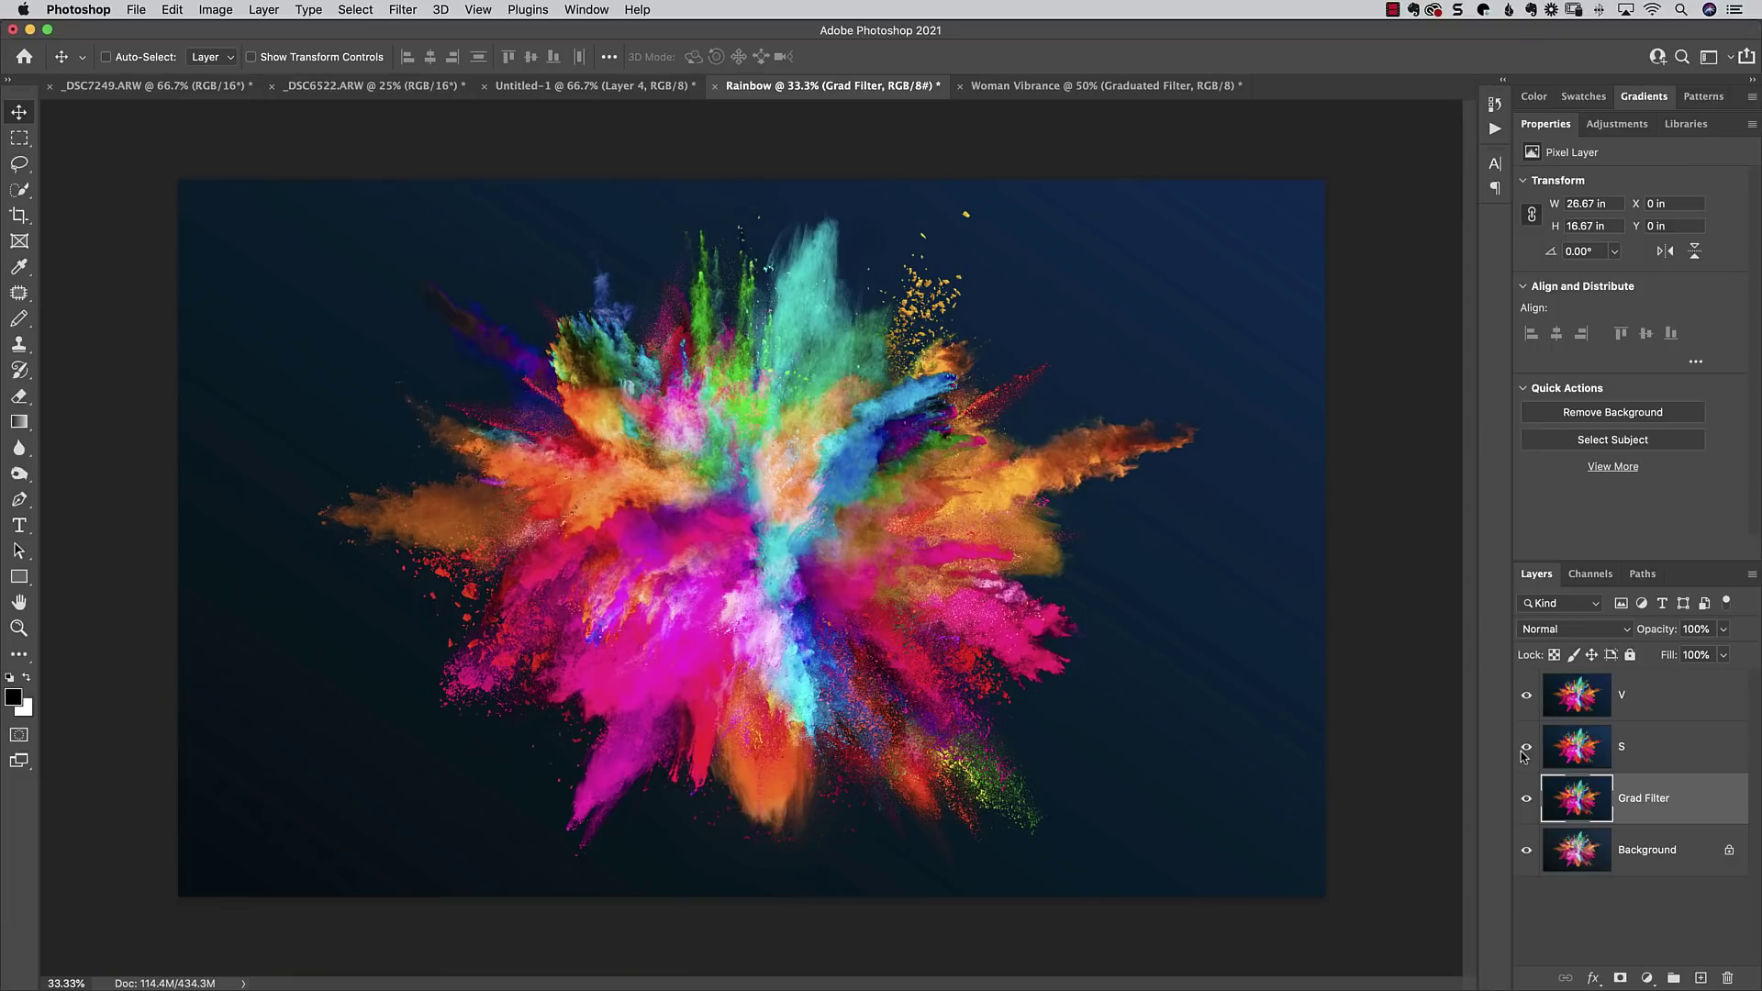
{"action": "left_click", "coordinate": [1526, 699]}
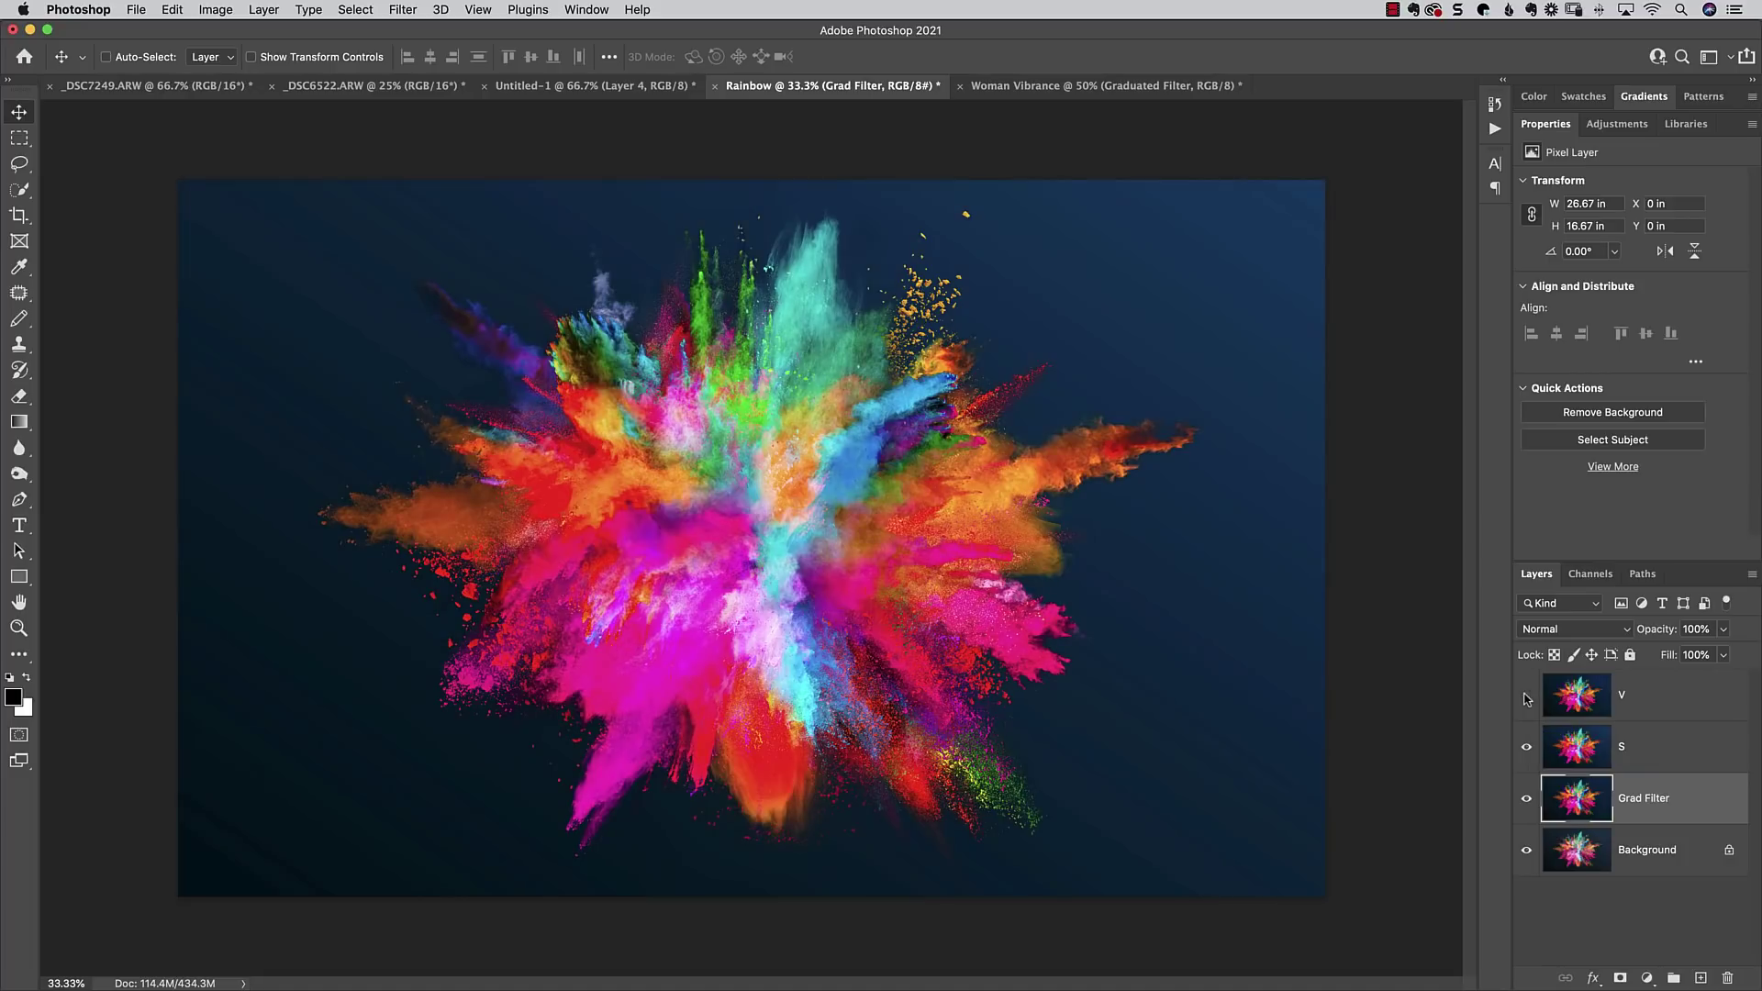
{"action": "left_click", "coordinate": [1526, 699]}
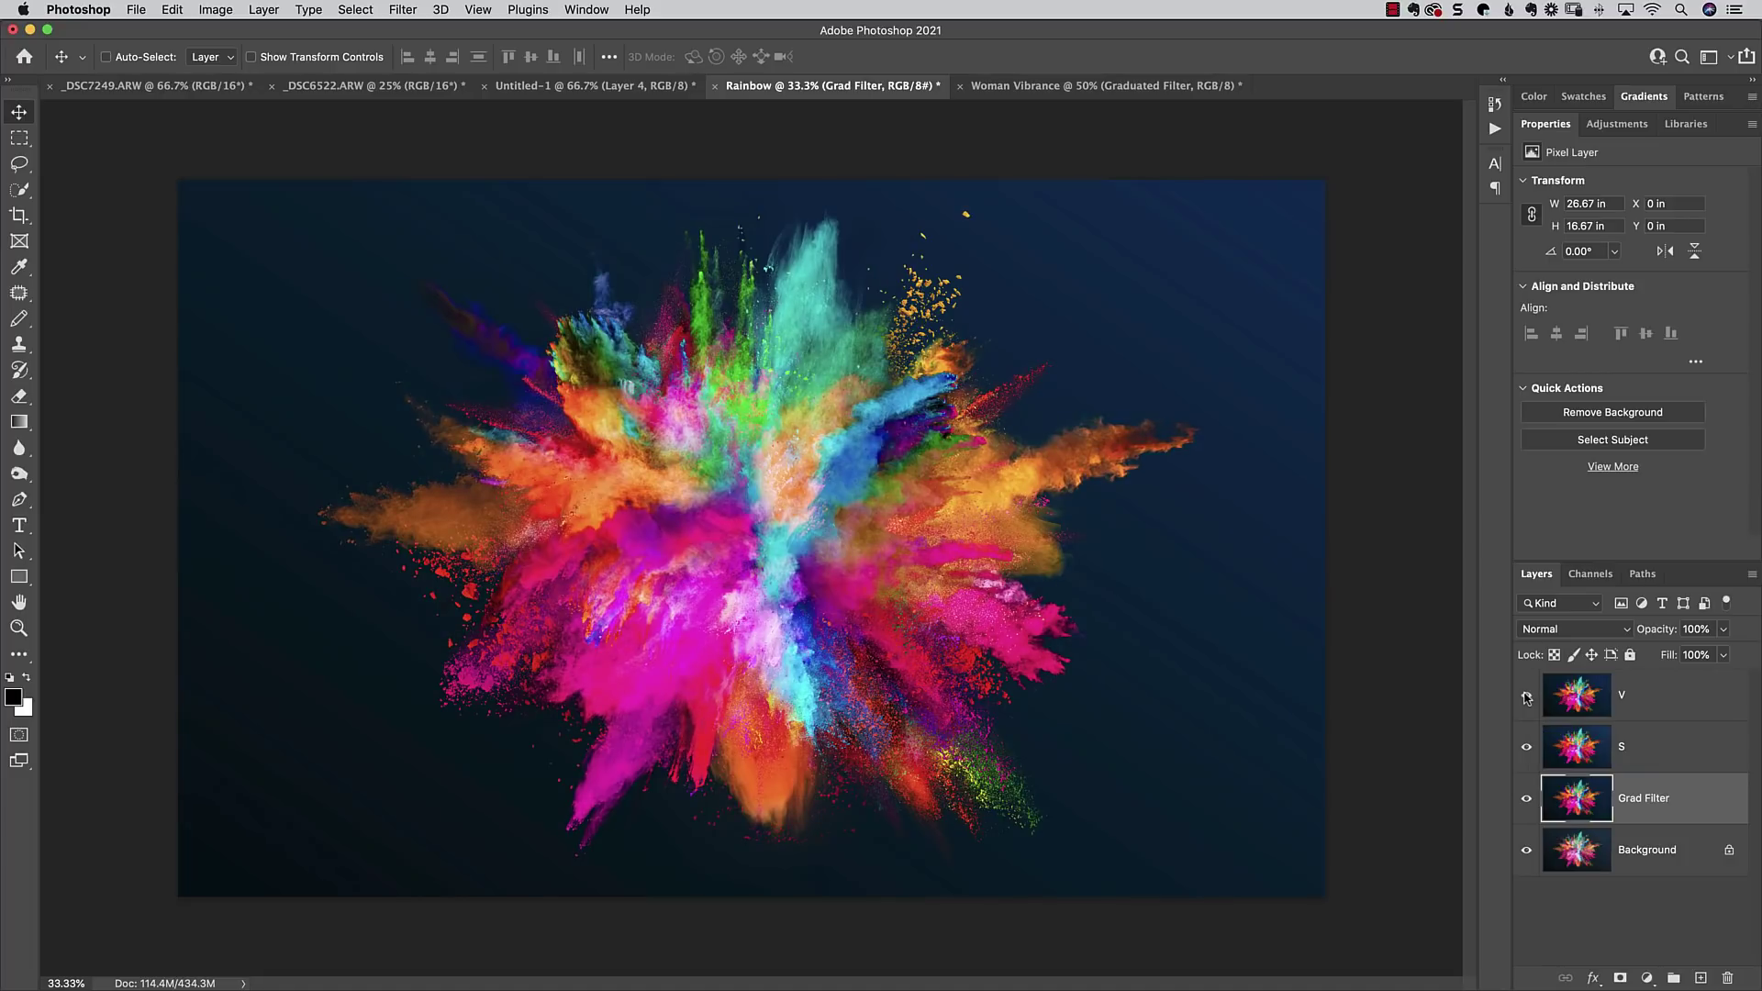
{"action": "left_click", "coordinate": [1526, 698]}
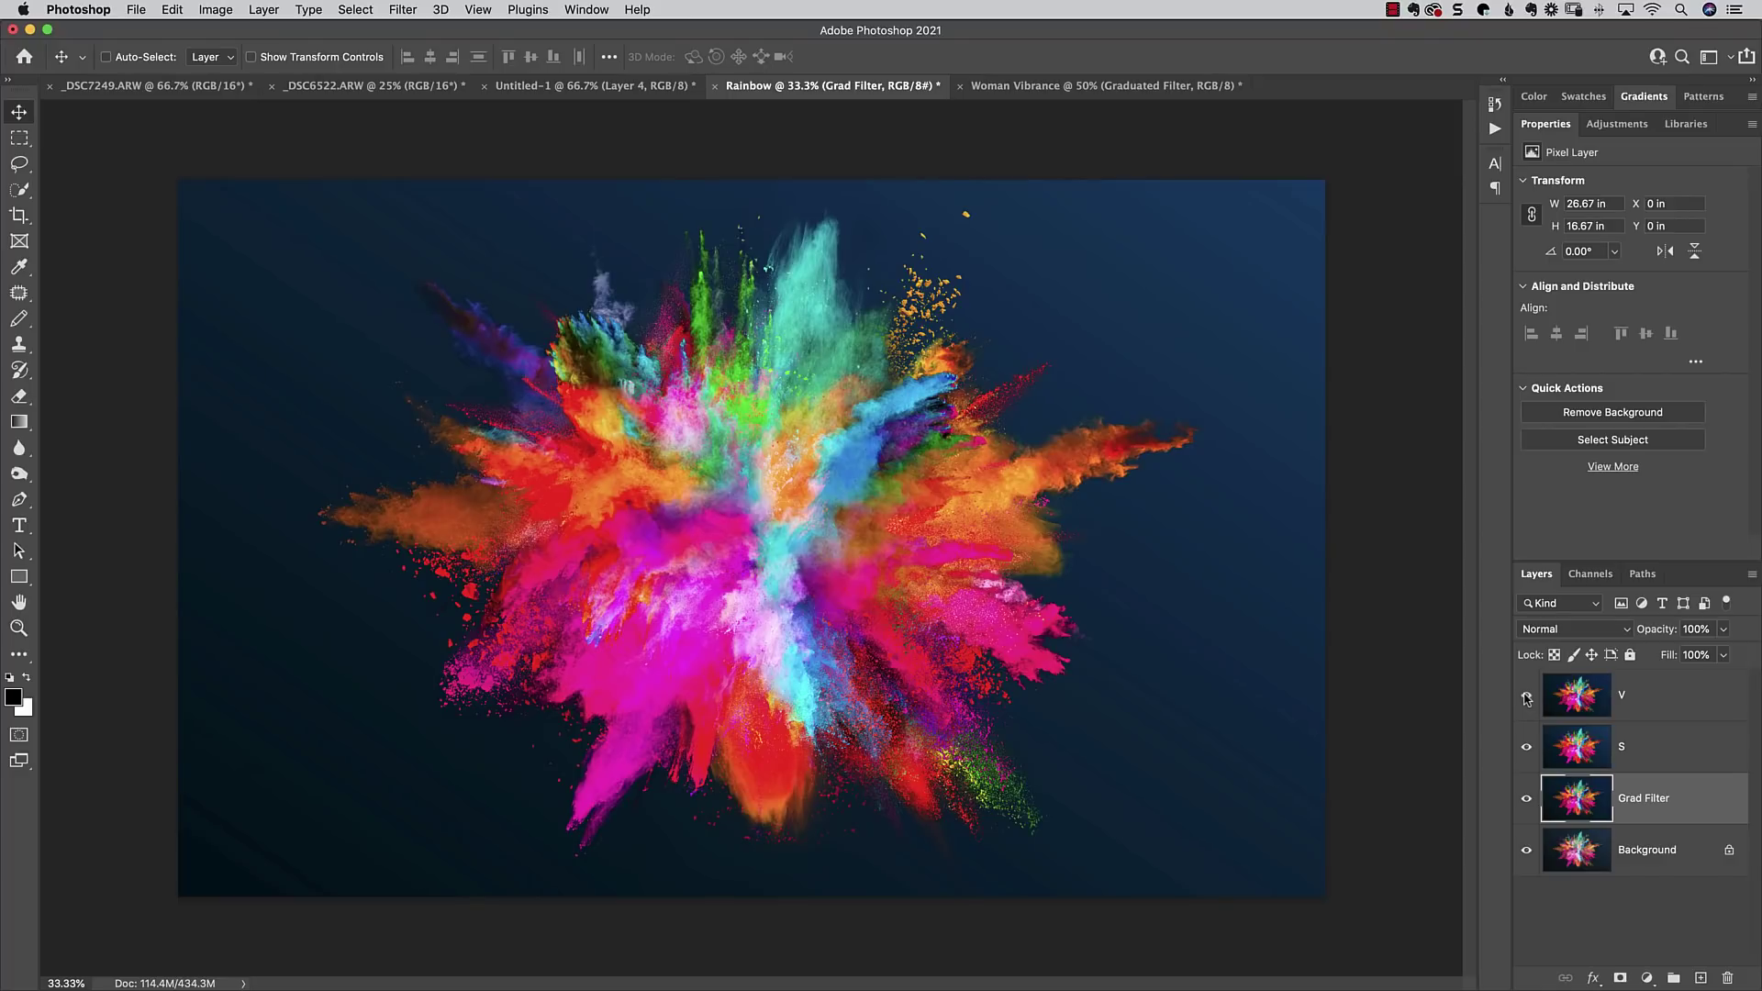
{"action": "left_click", "coordinate": [1527, 698]}
{"action": "left_click", "coordinate": [1527, 700]}
- Compare the S layer with the Grad Filter layer by toggling the visibility of S while V is hidden
{"action": "left_click", "coordinate": [1527, 746]}
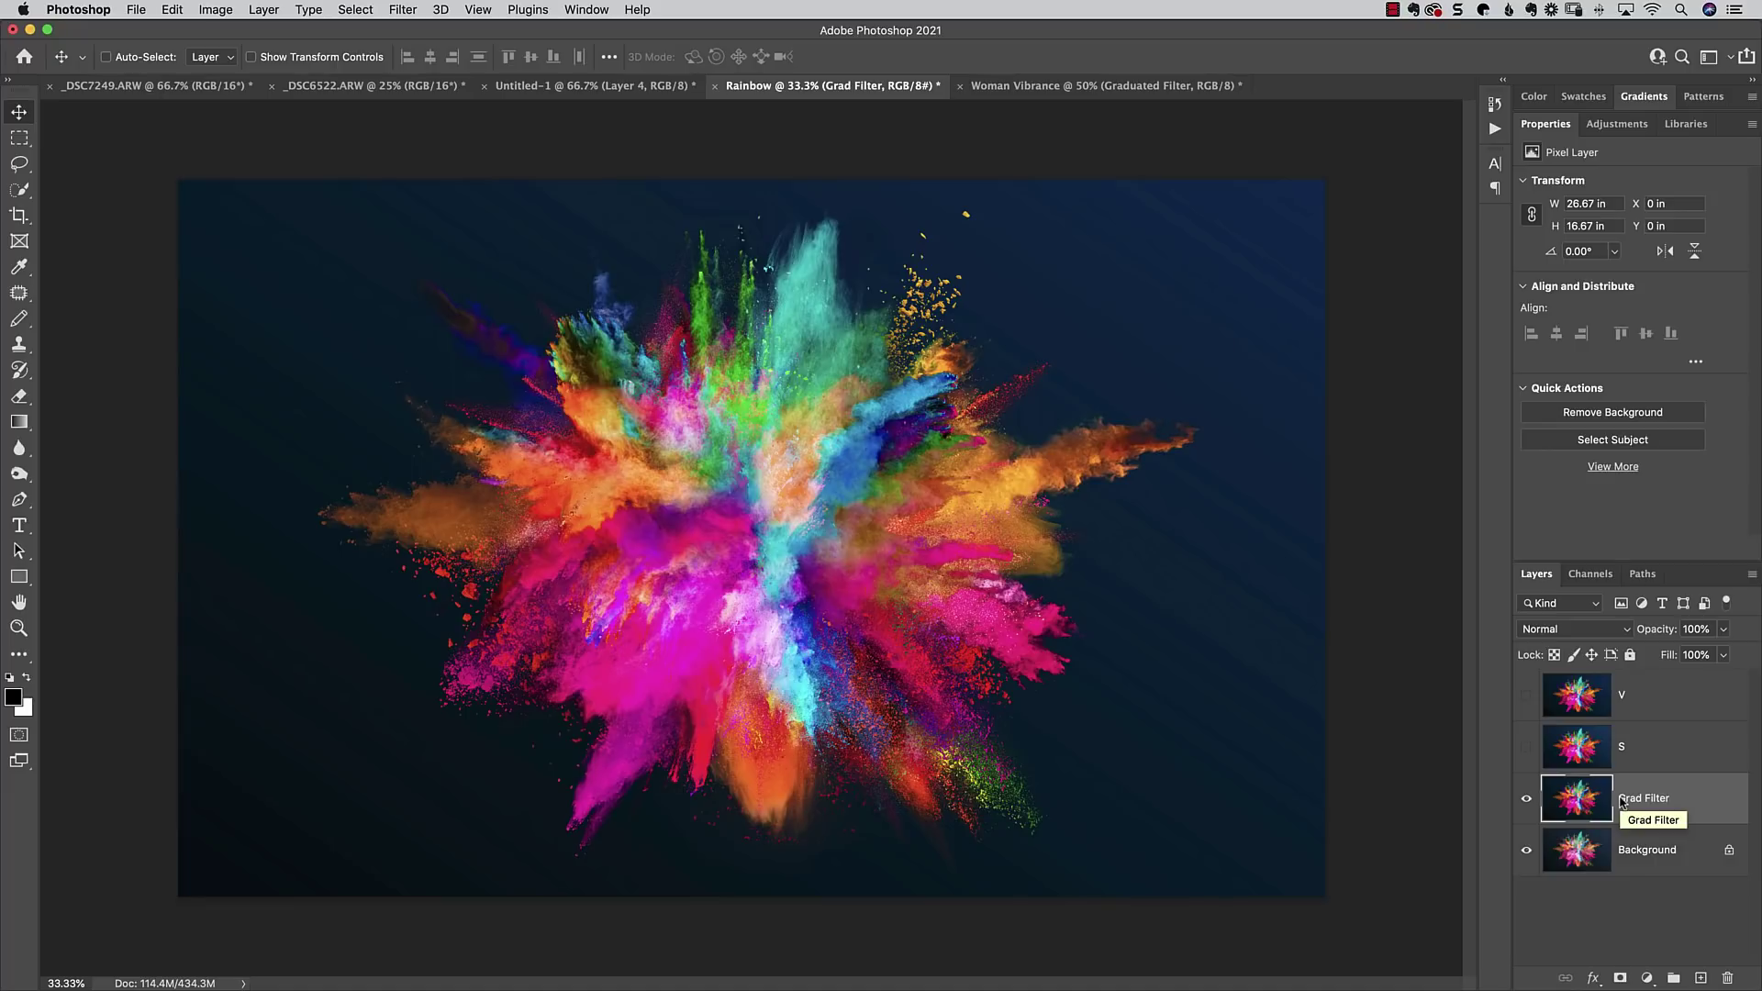
{"action": "left_click", "coordinate": [1577, 752]}
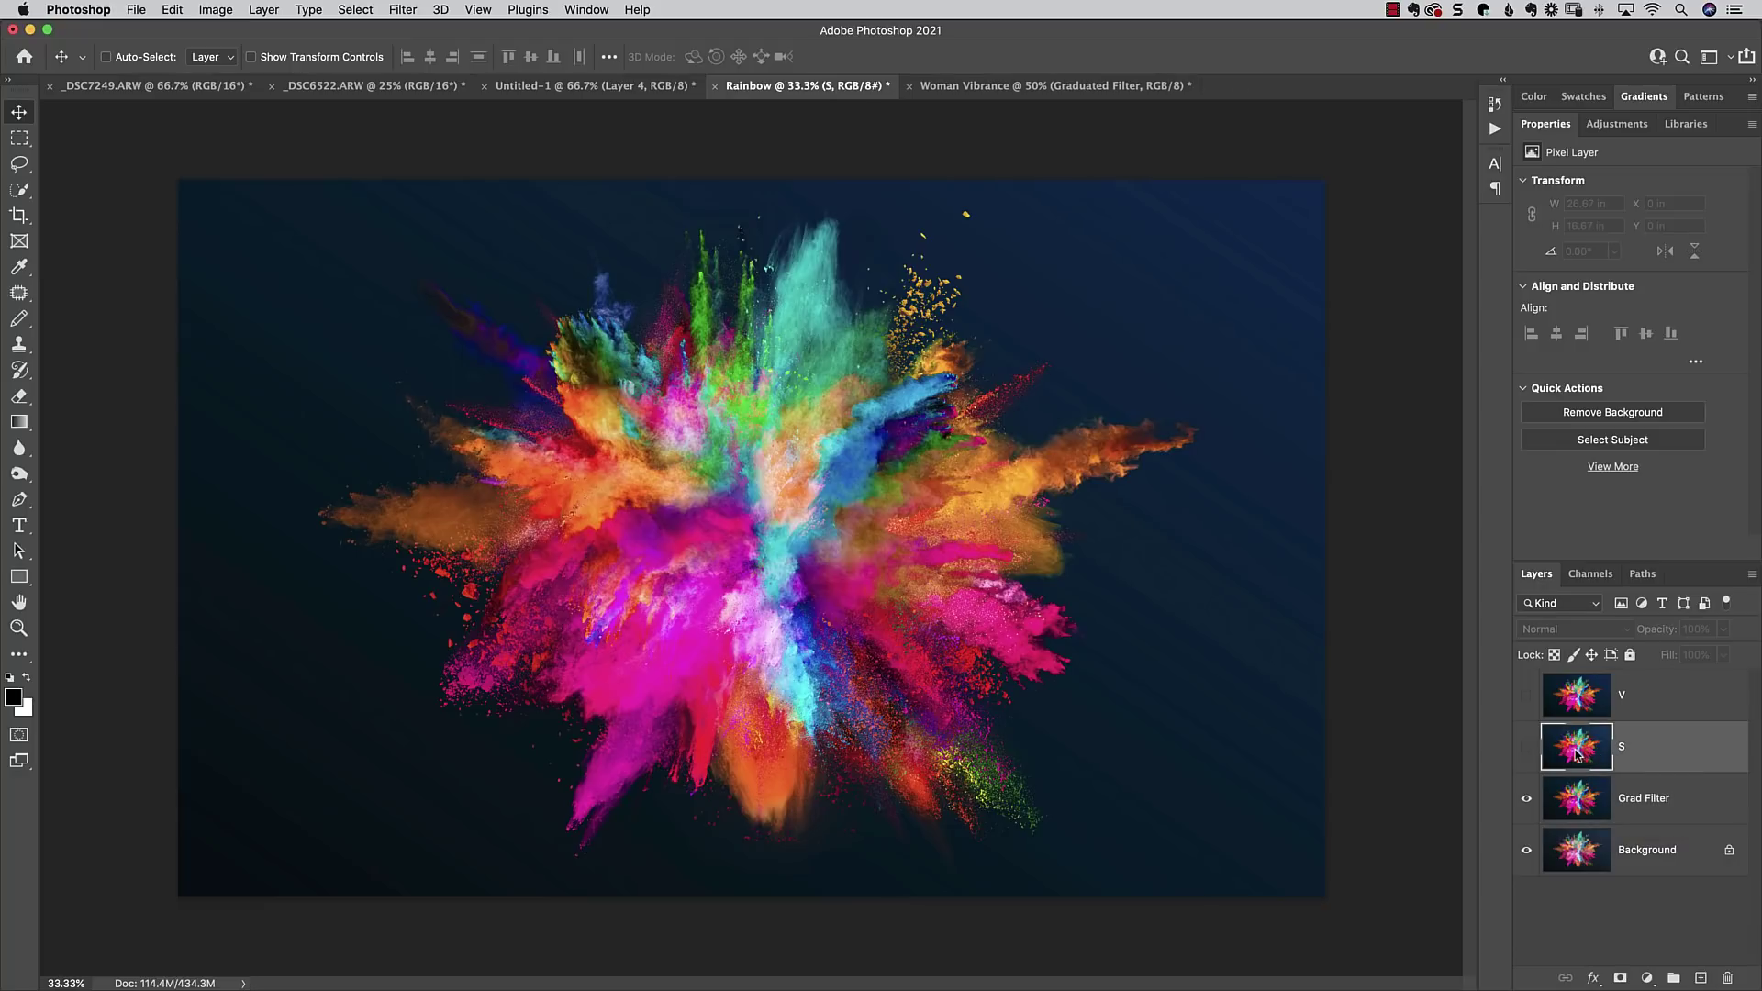
{"action": "left_click", "coordinate": [1527, 751]}
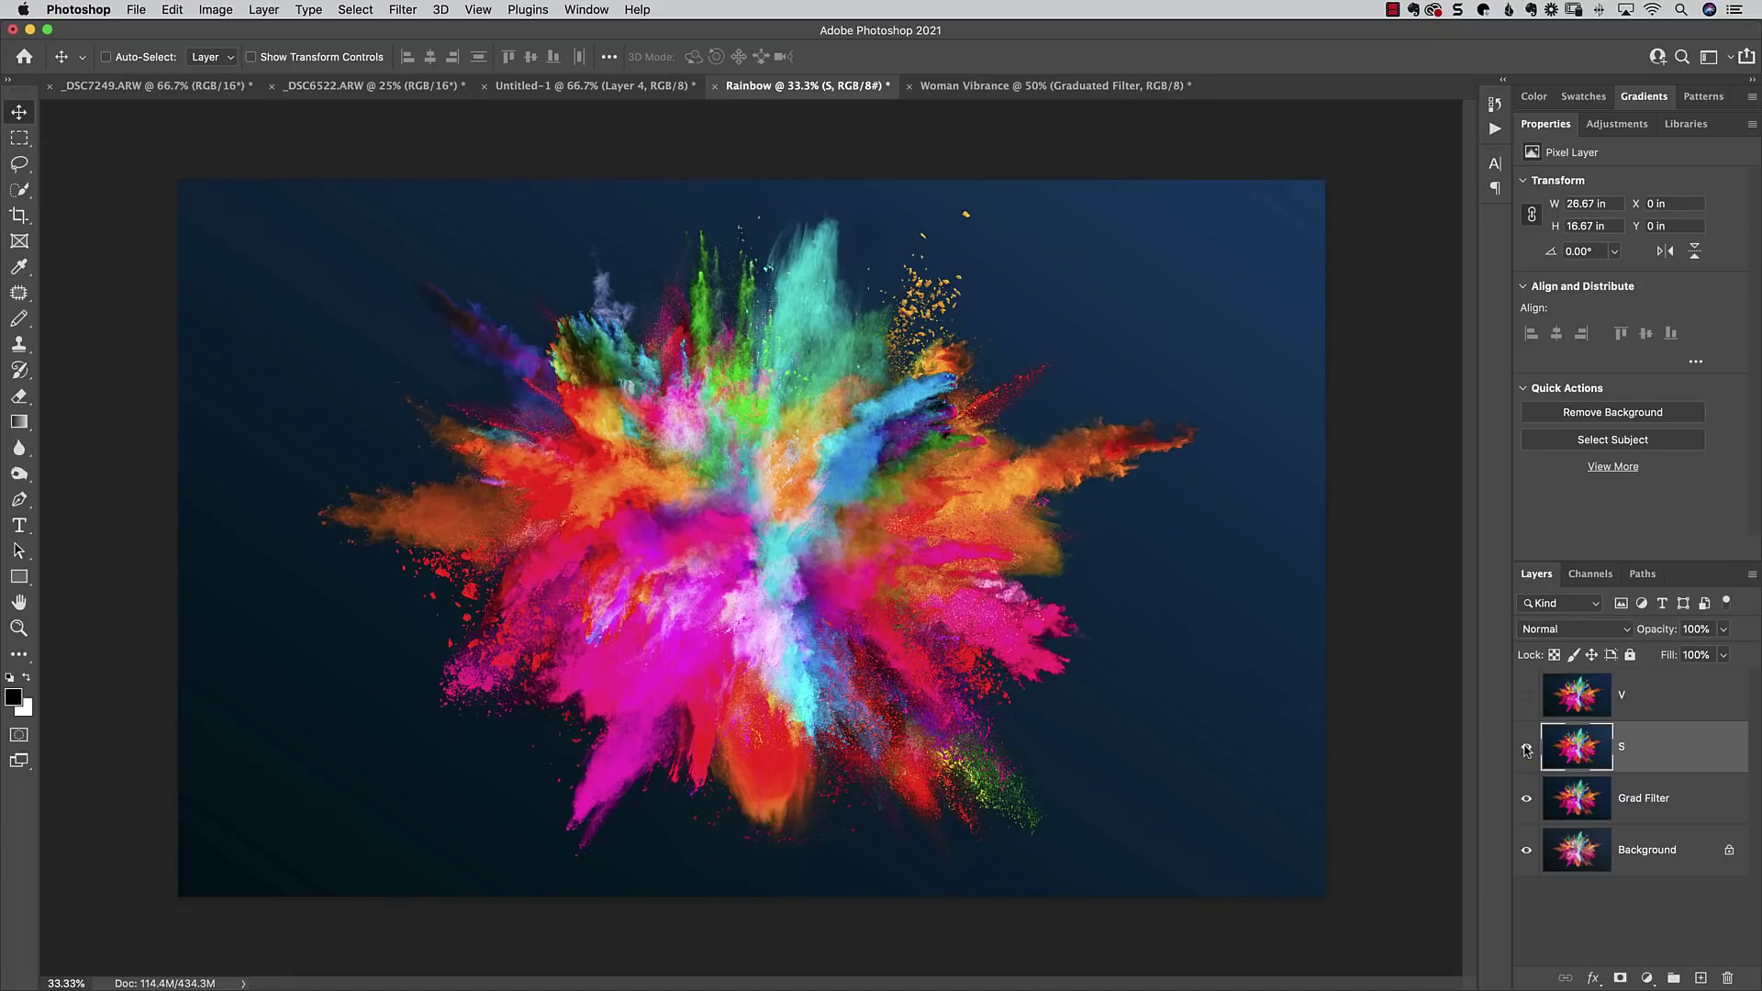
{"action": "left_click", "coordinate": [1527, 750]}
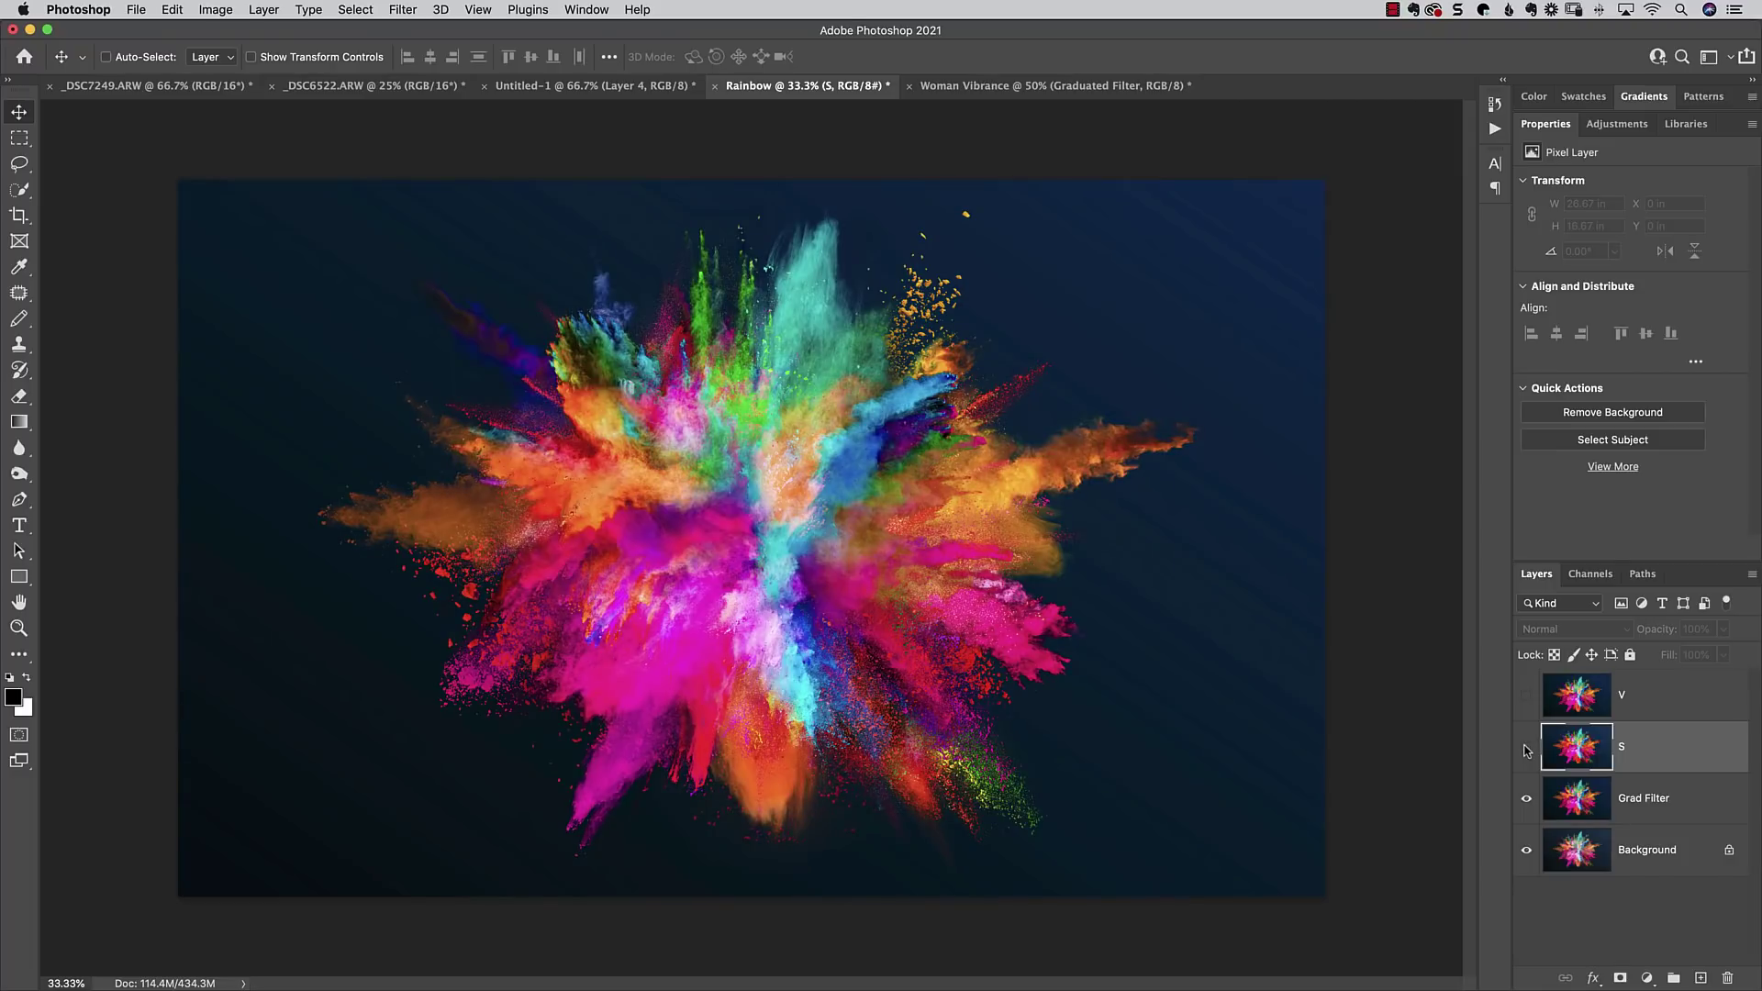
{"action": "left_click", "coordinate": [1526, 750]}
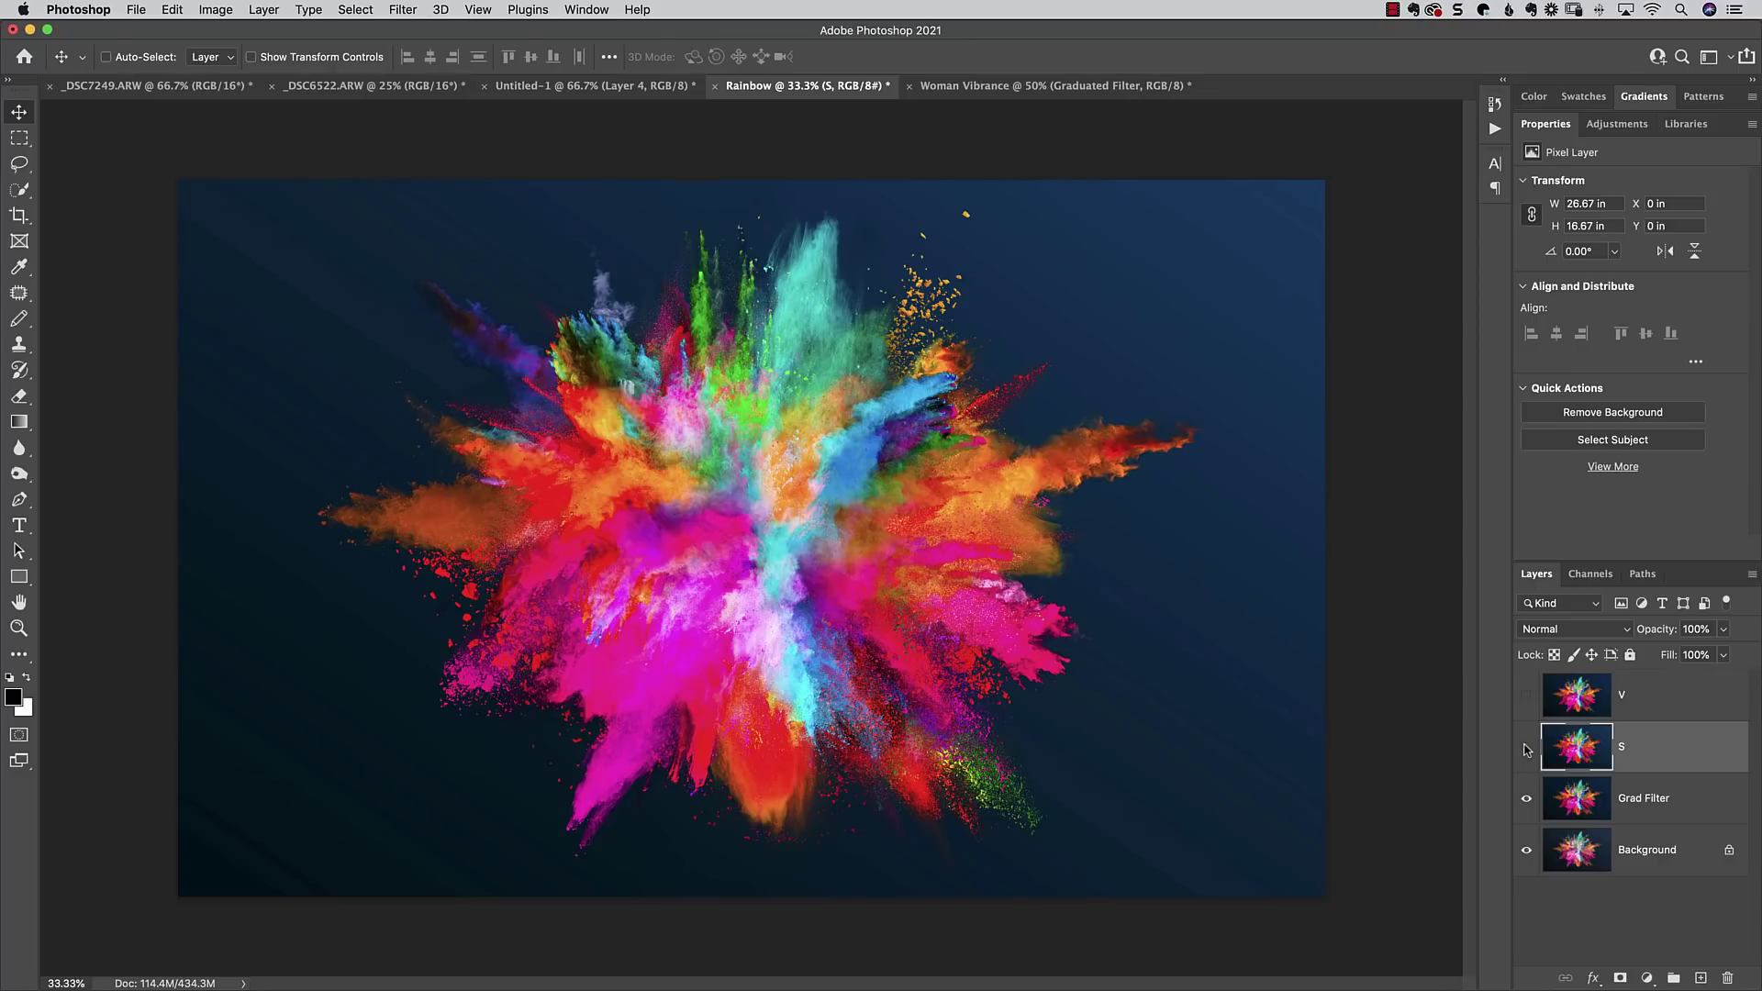
- Hide the S layer and compare the V layer with the Grad Filter layer by toggling the visibility of V
{"action": "left_click", "coordinate": [1527, 749]}
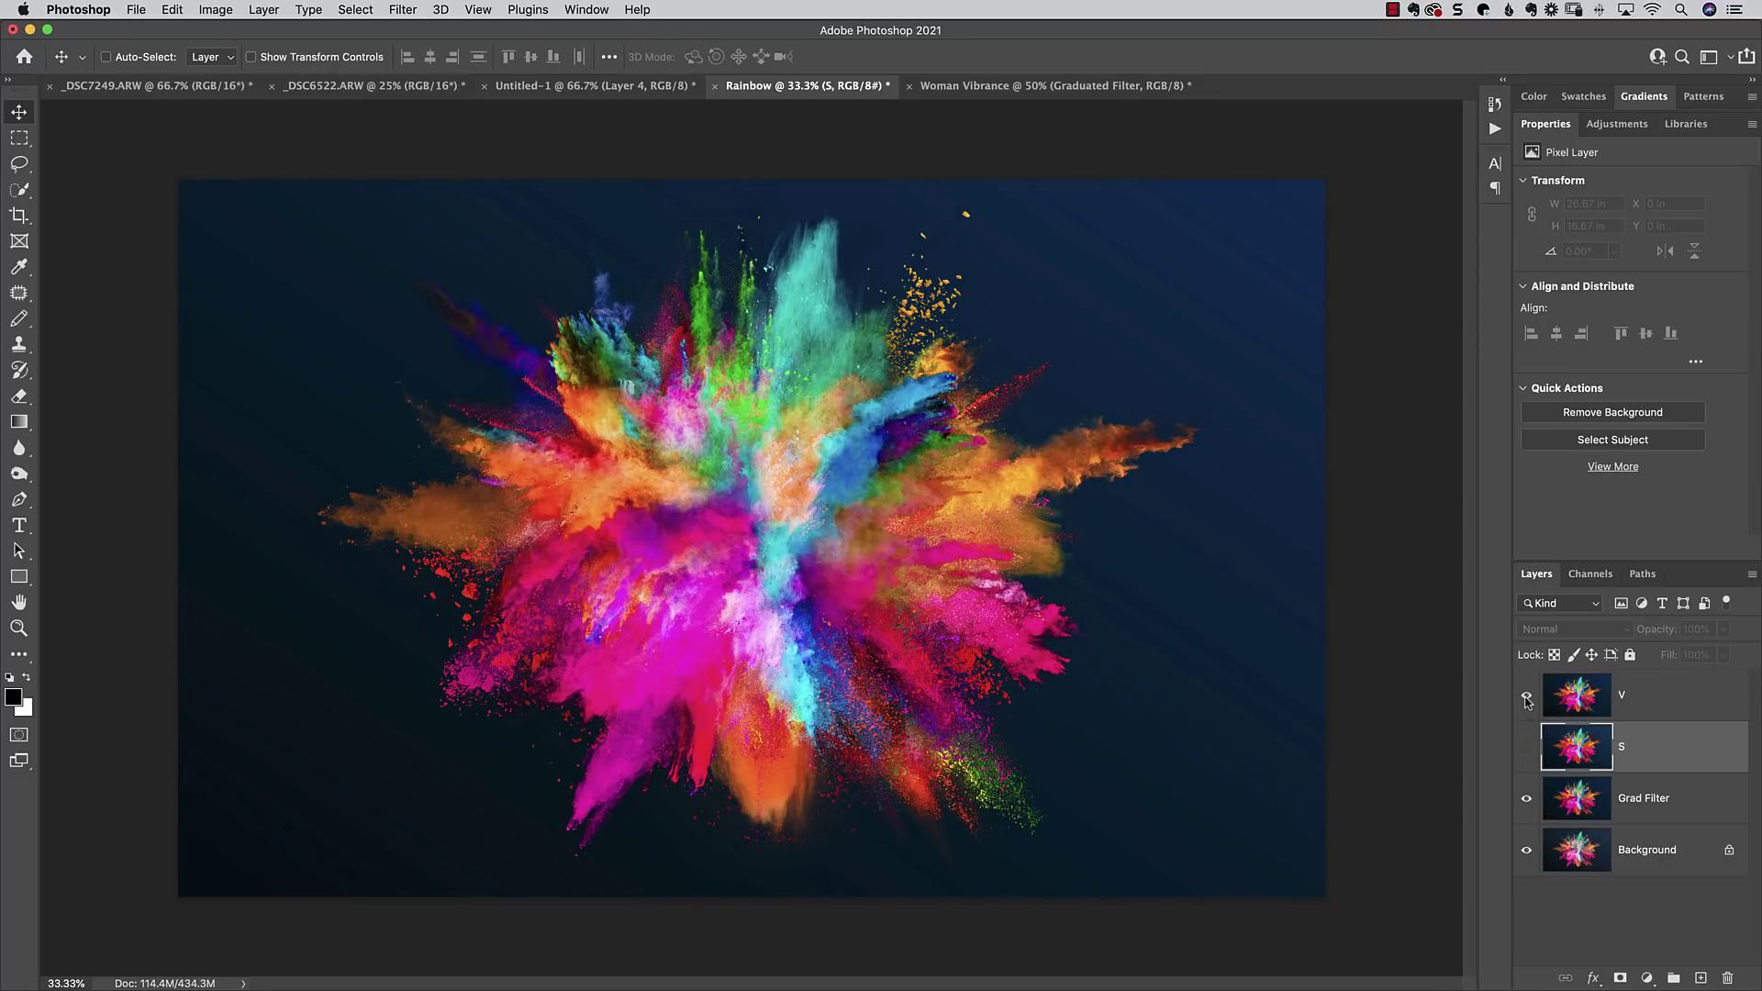
{"action": "left_click", "coordinate": [1527, 700]}
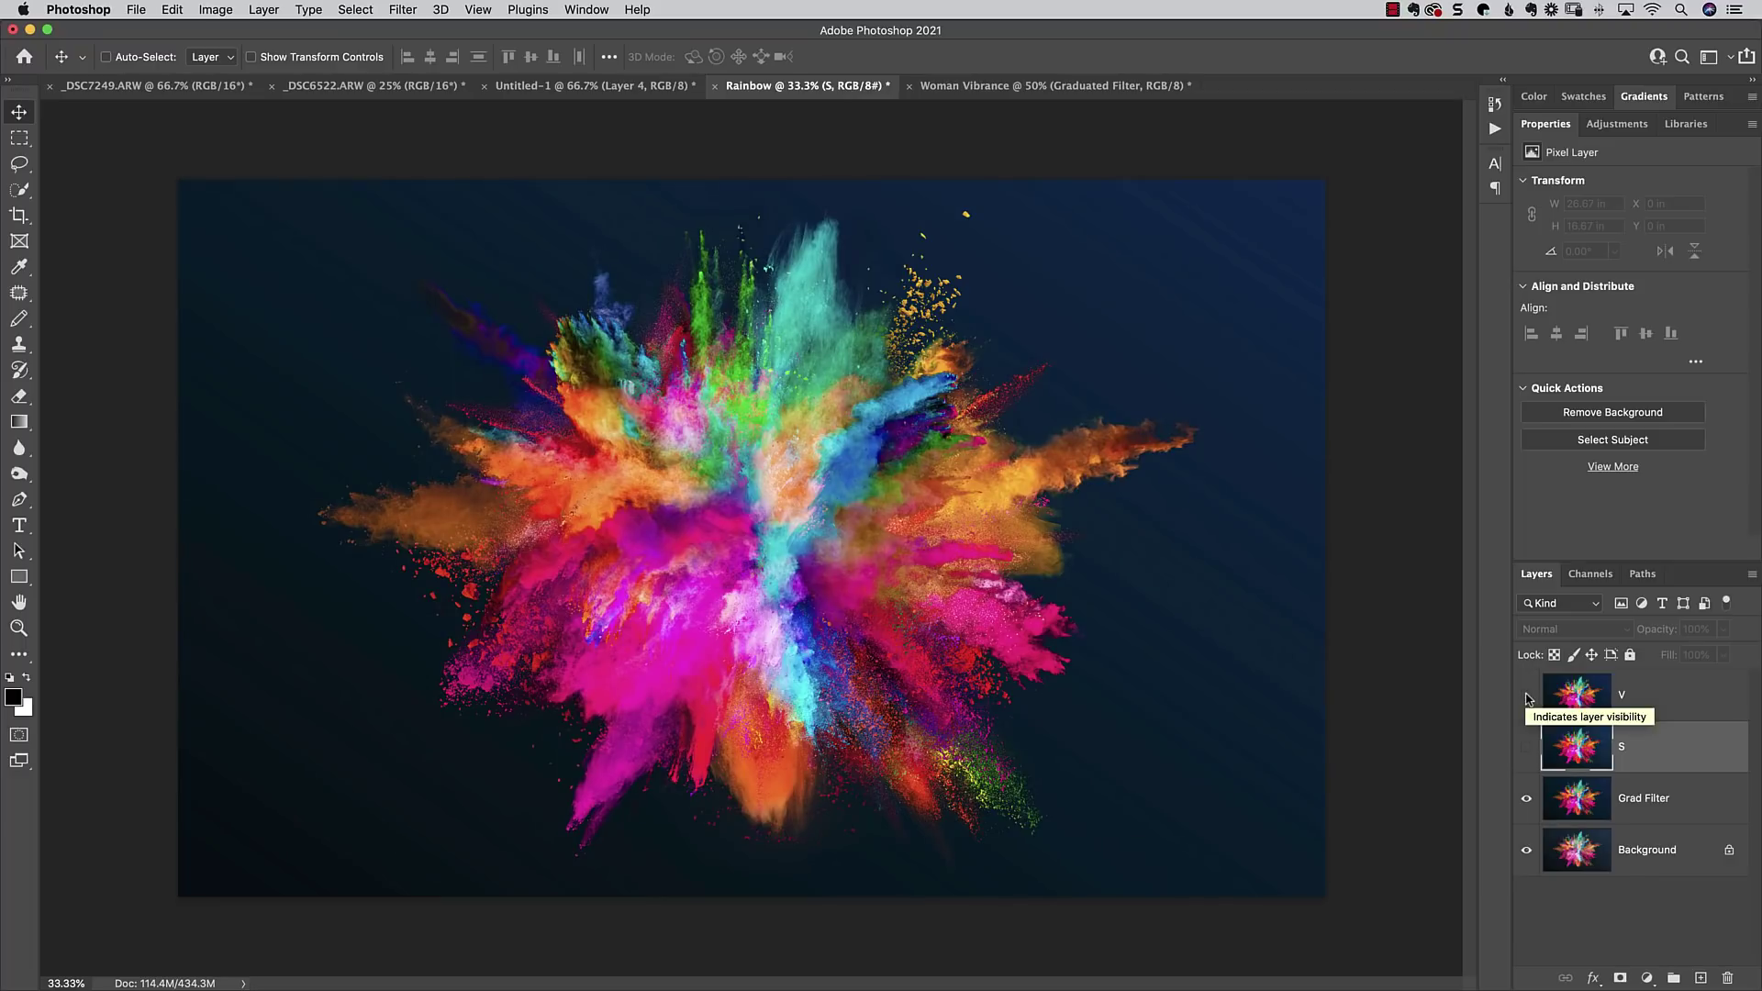
{"action": "left_click", "coordinate": [1528, 700]}
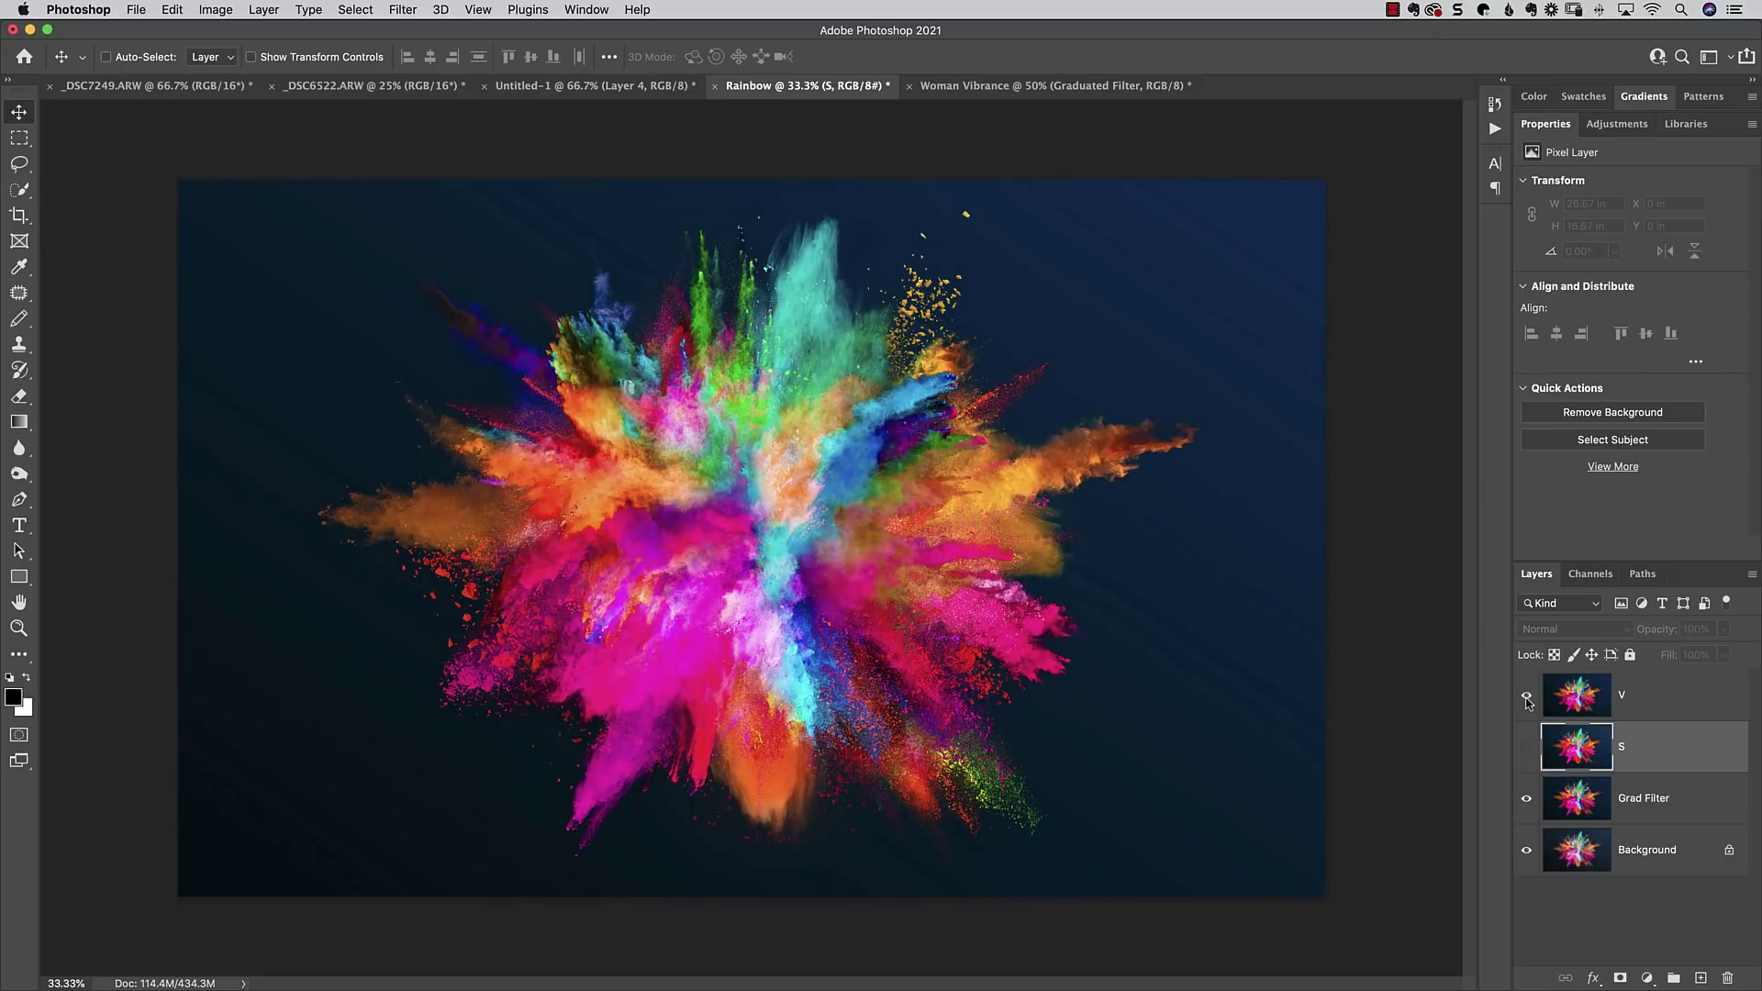
- In the Woman Vibrance document, show the S layer and compare it with V by toggling the visibility of V
{"action": "left_click", "coordinate": [1057, 87]}
{"action": "left_click", "coordinate": [1527, 751]}
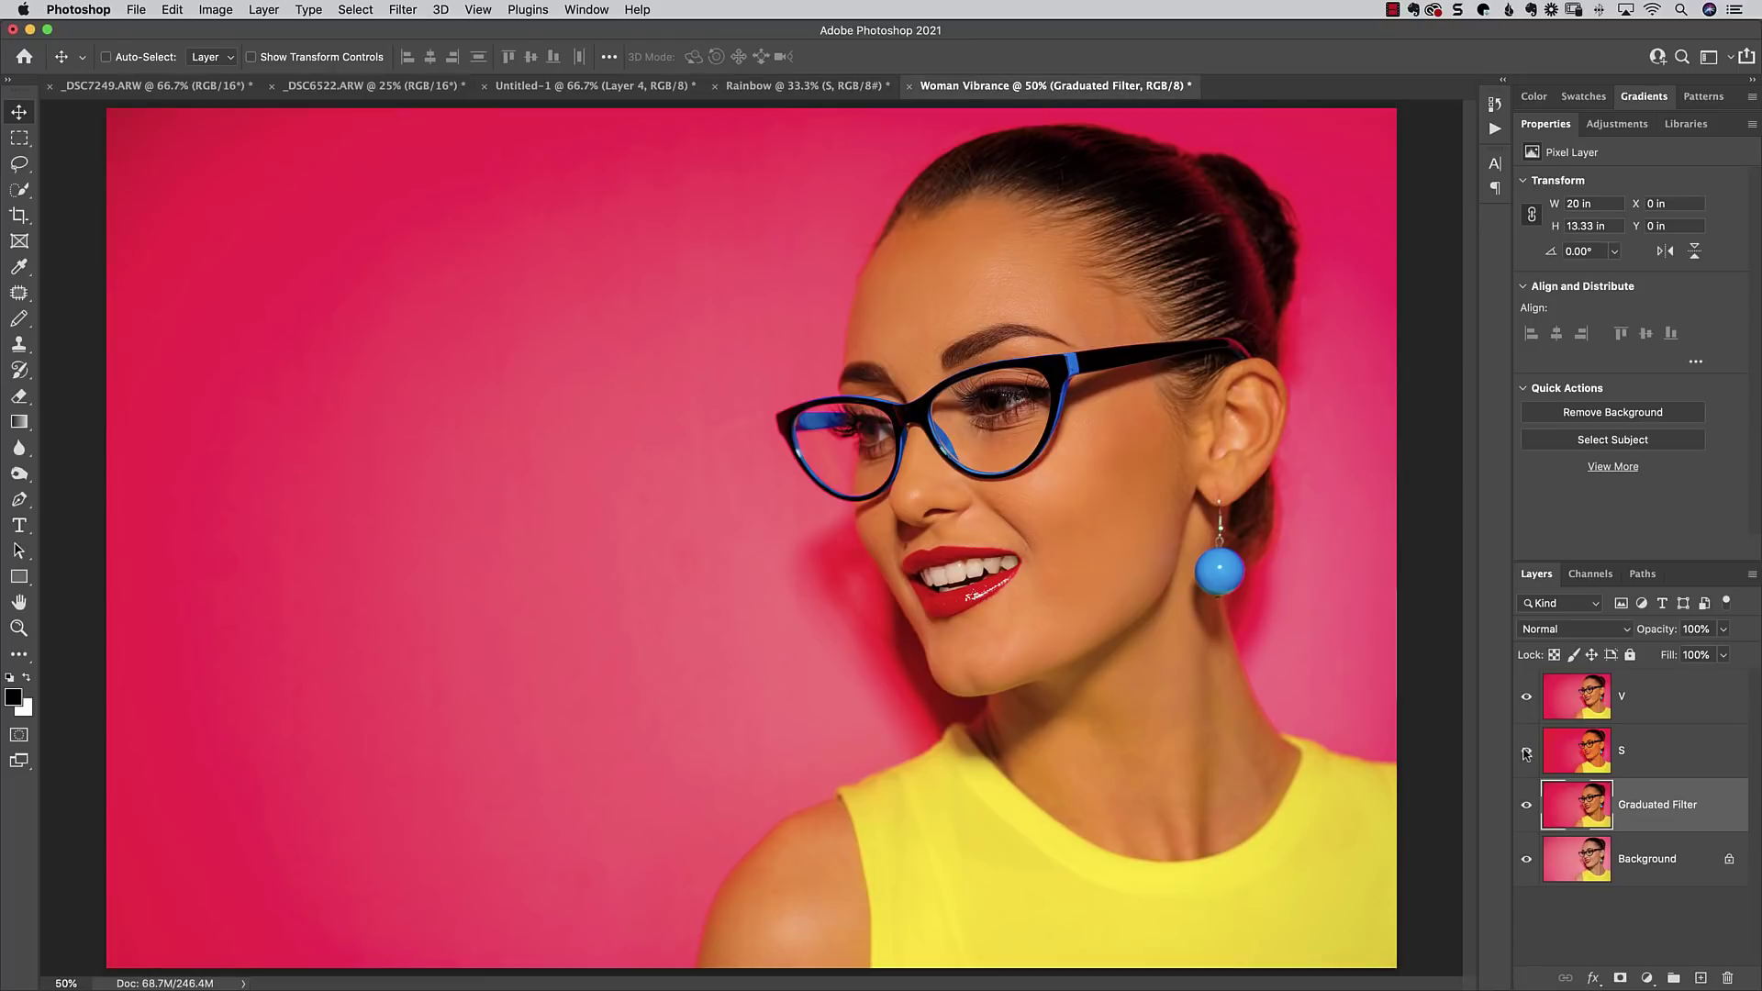
{"action": "left_click", "coordinate": [1526, 698]}
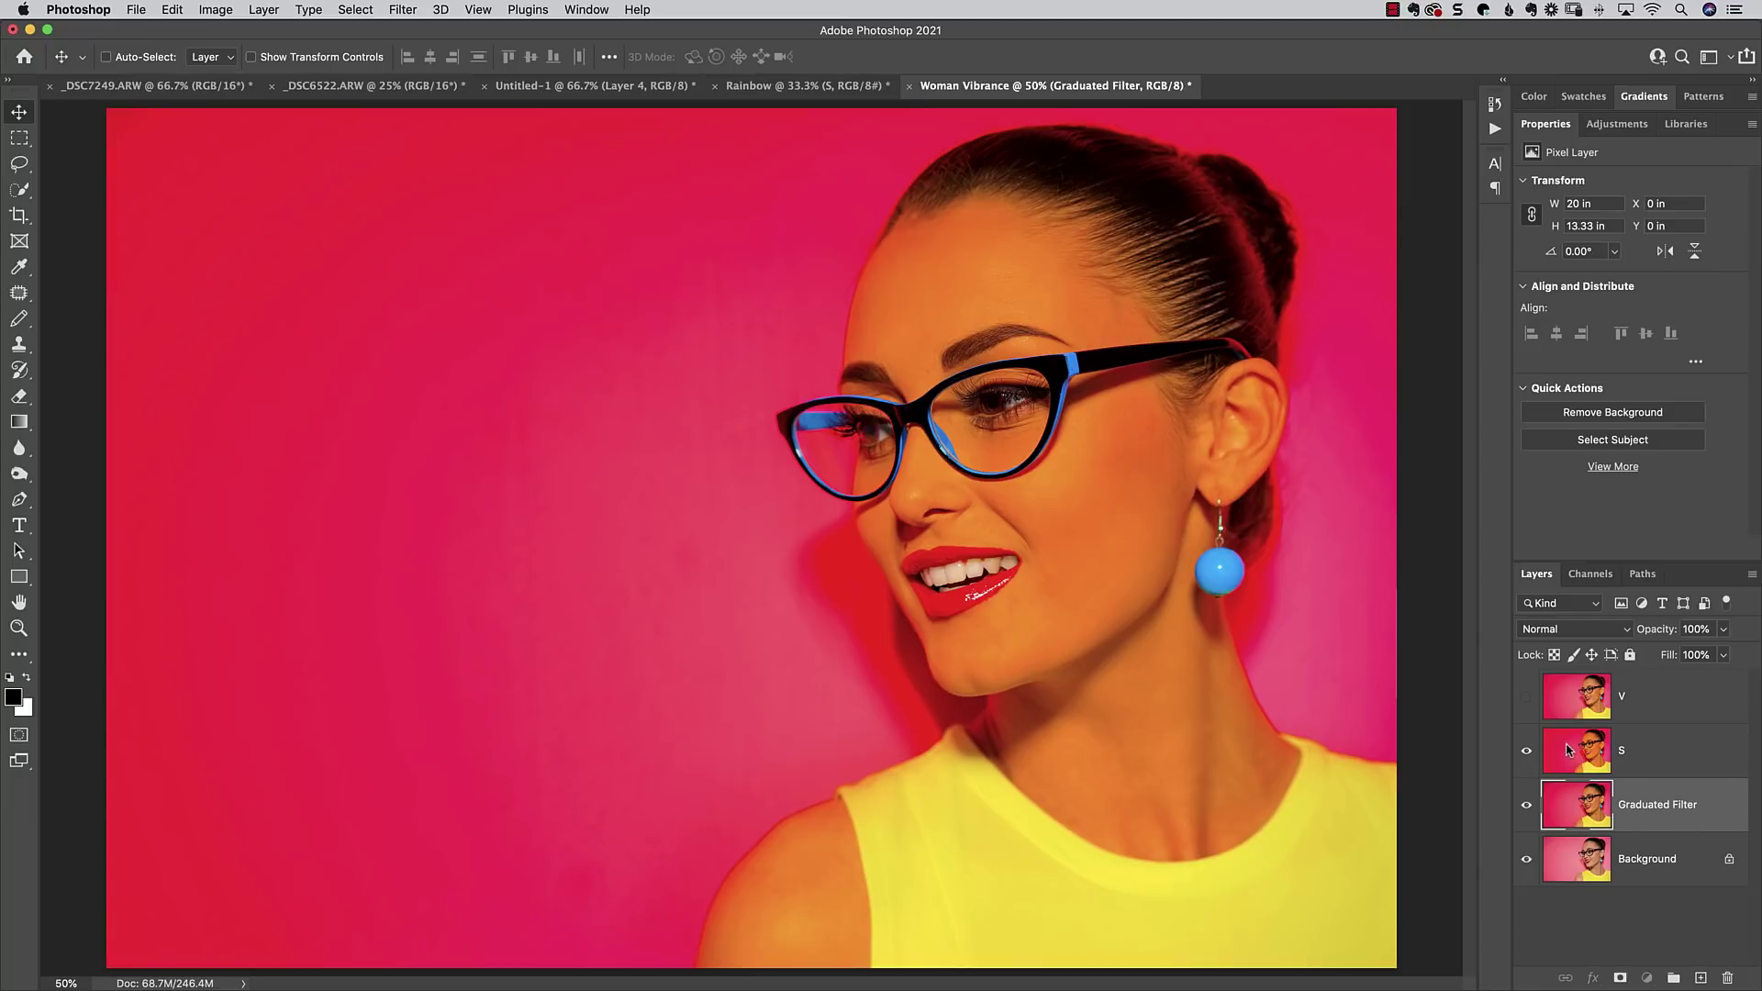
{"action": "left_click", "coordinate": [1569, 750]}
{"action": "left_click", "coordinate": [1528, 698]}
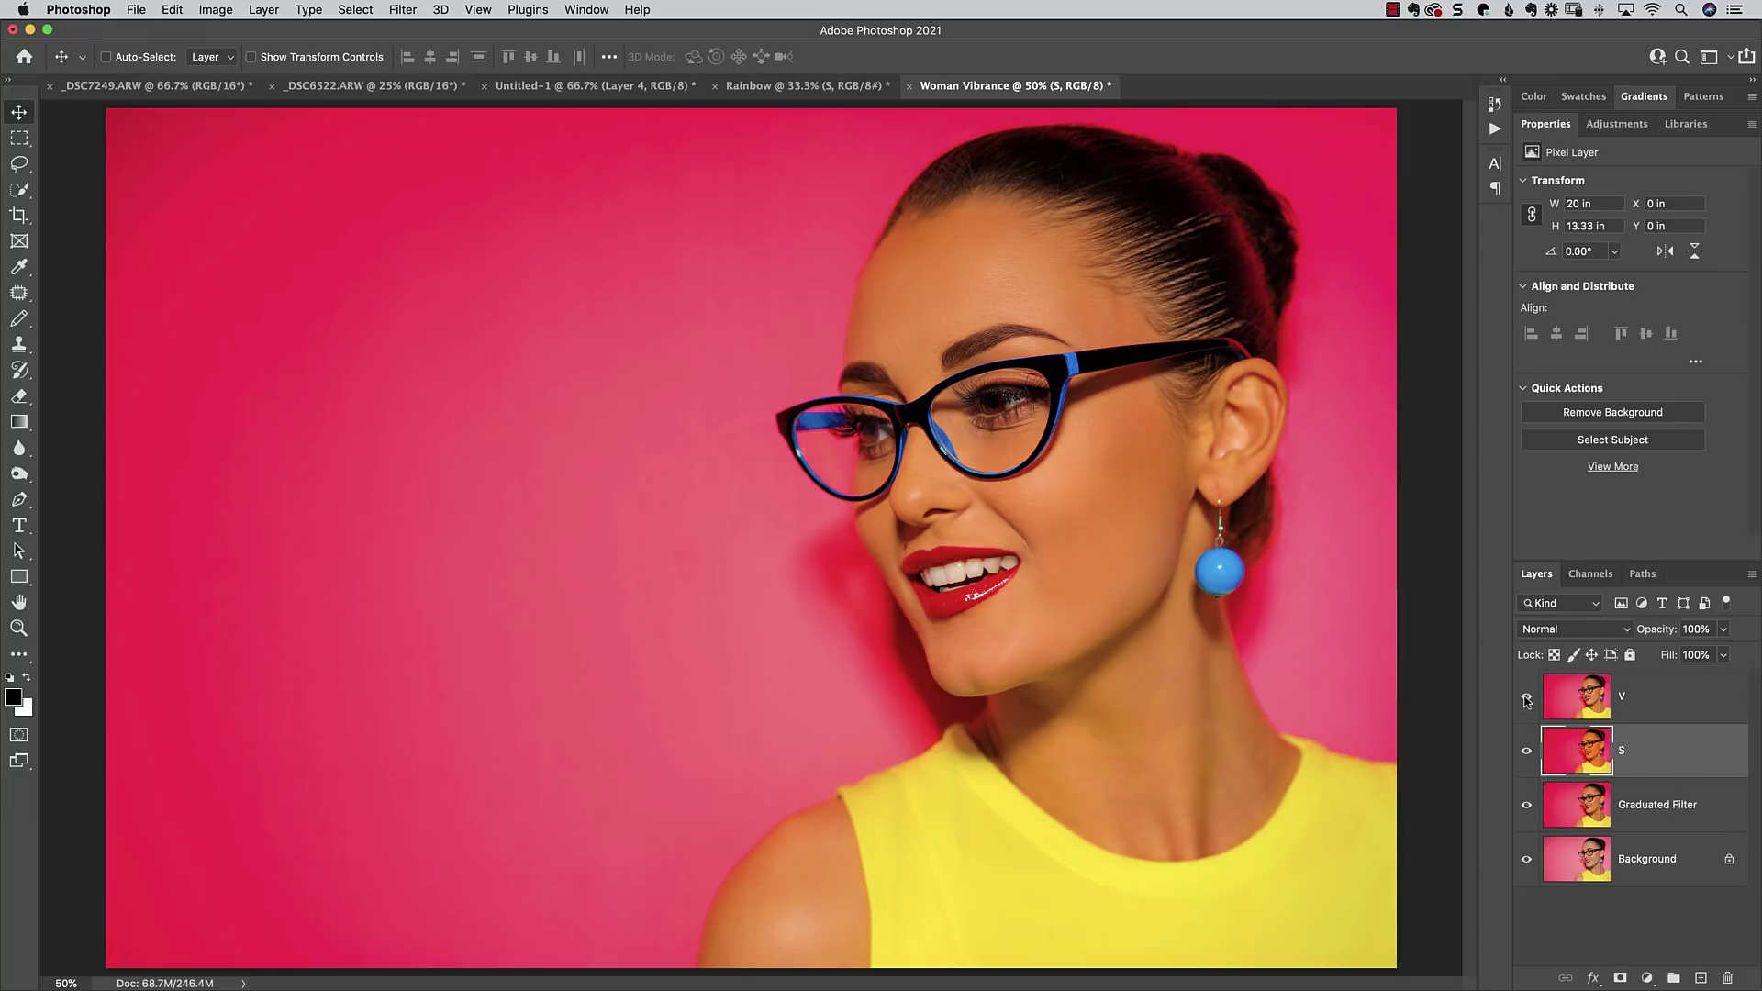
- Hide the V and S layers of the portrait and select the Graduated Filter layer to examine its effect
{"action": "left_click_drag", "start_coordinate": [1527, 698], "coordinate": [1525, 728]}
{"action": "left_click", "coordinate": [1577, 801]}
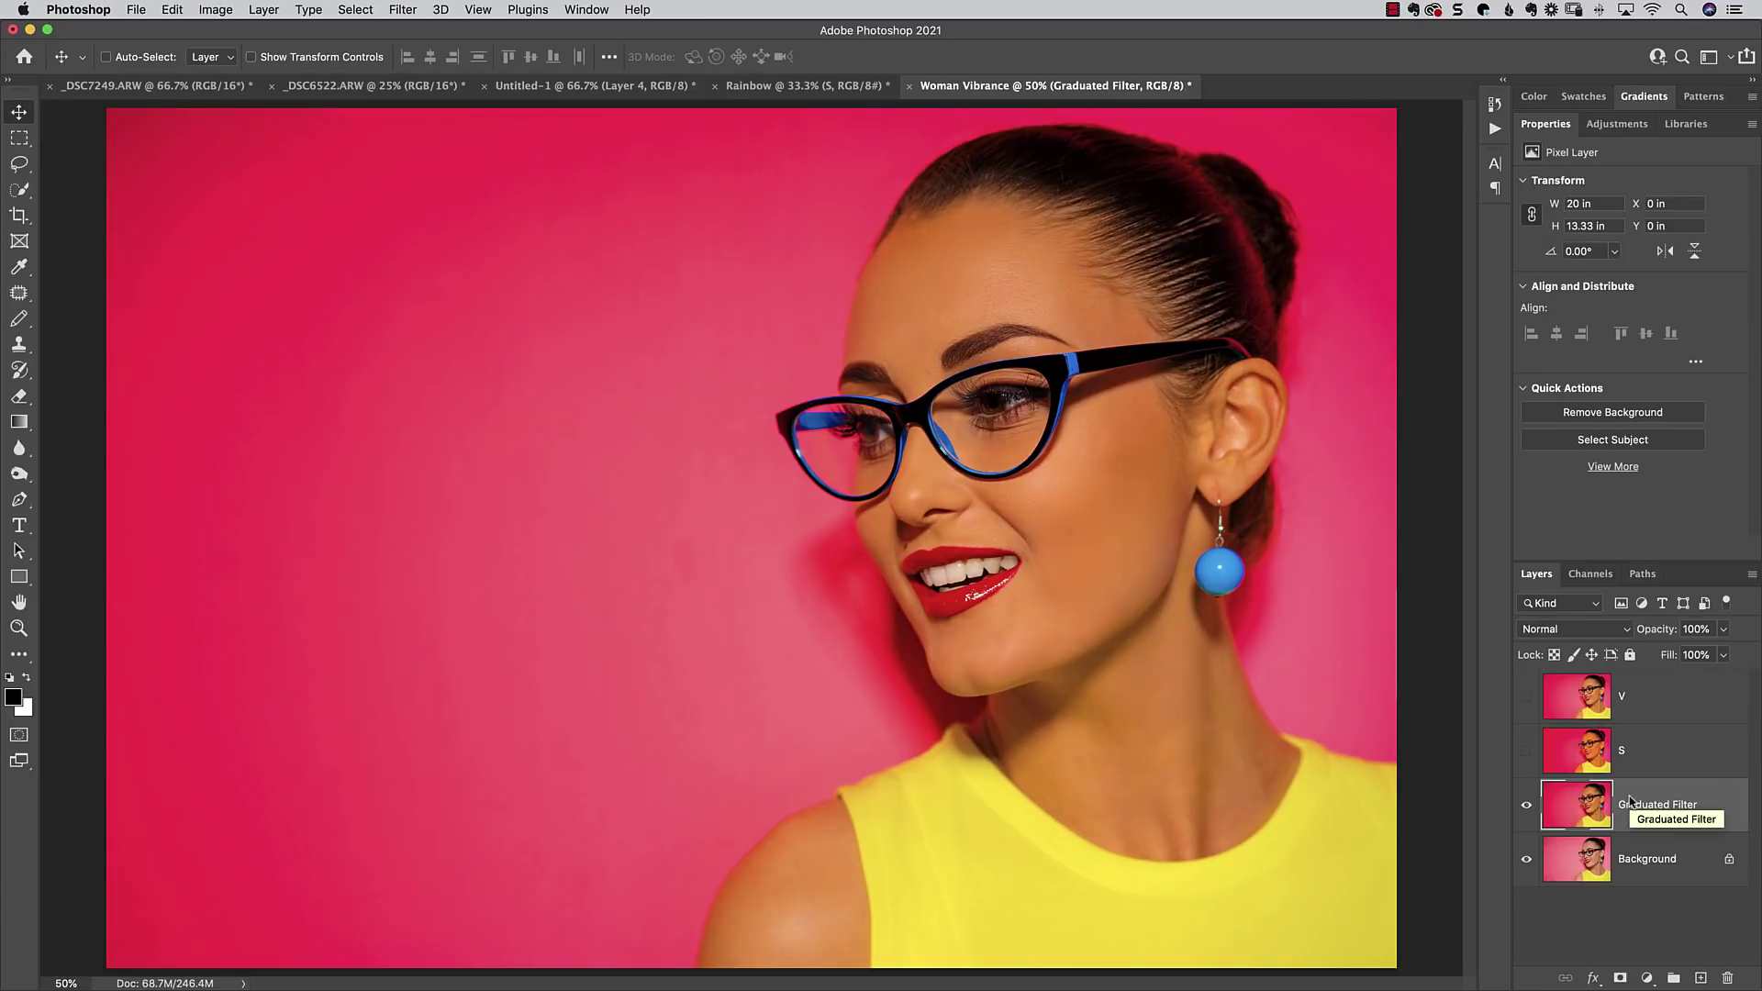
- Compare the portrait's S and V layers in turn with the Graduated Filter layer by toggling their visibility, leaving only V shown above it
{"action": "left_click", "coordinate": [1526, 753]}
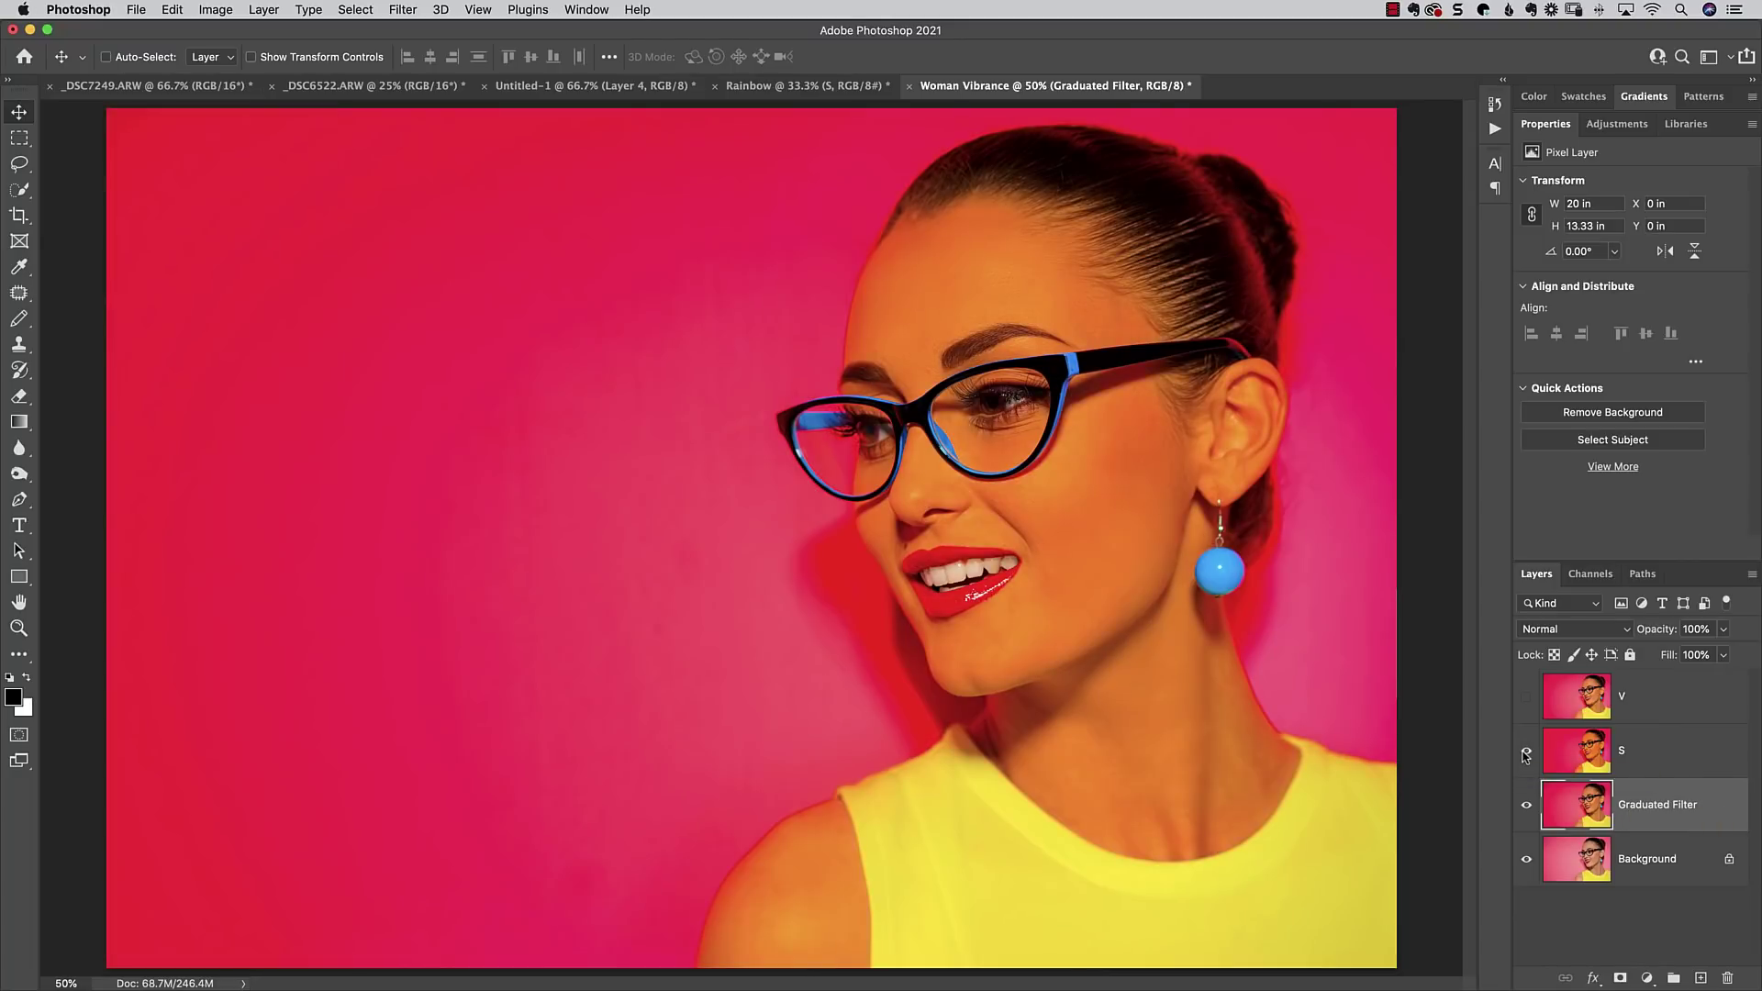
{"action": "left_click", "coordinate": [1527, 754]}
{"action": "left_click", "coordinate": [1526, 699]}
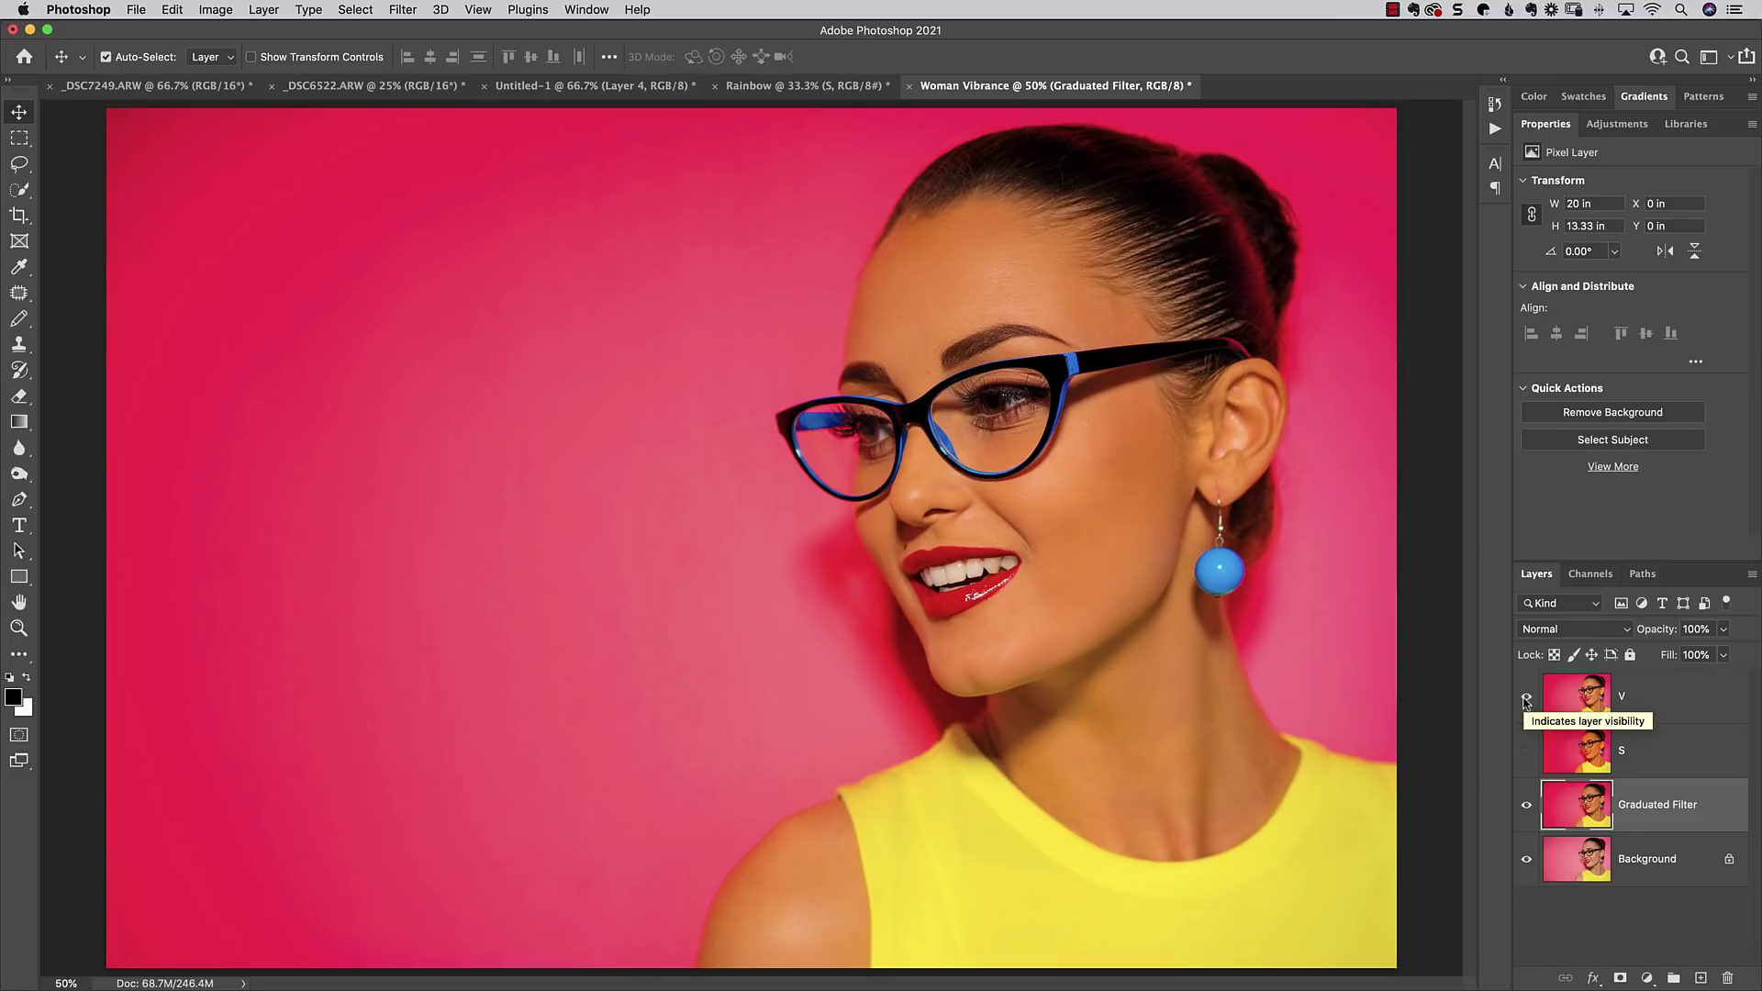
- Switch to Lightroom Classic and display the mountain landscape with autumn trees enlarged in the Library
{"action": "key", "text": "super+Tab"}
{"action": "left_click", "coordinate": [480, 492]}
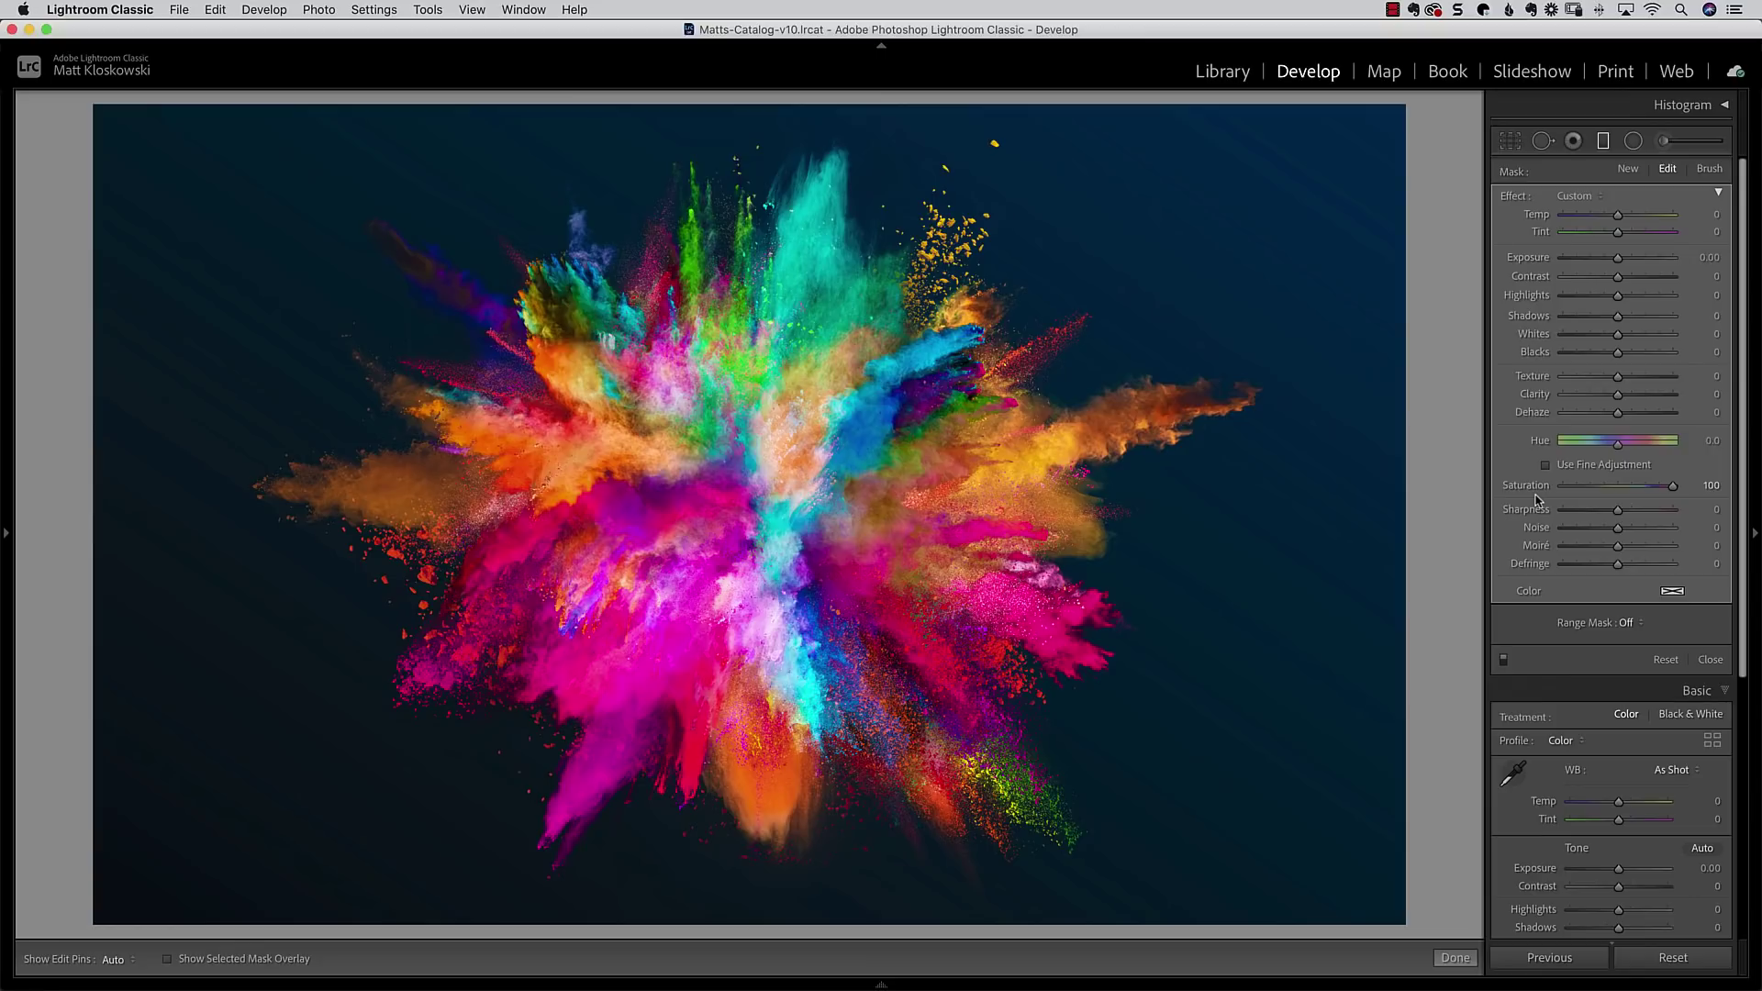
{"action": "key", "text": "g"}
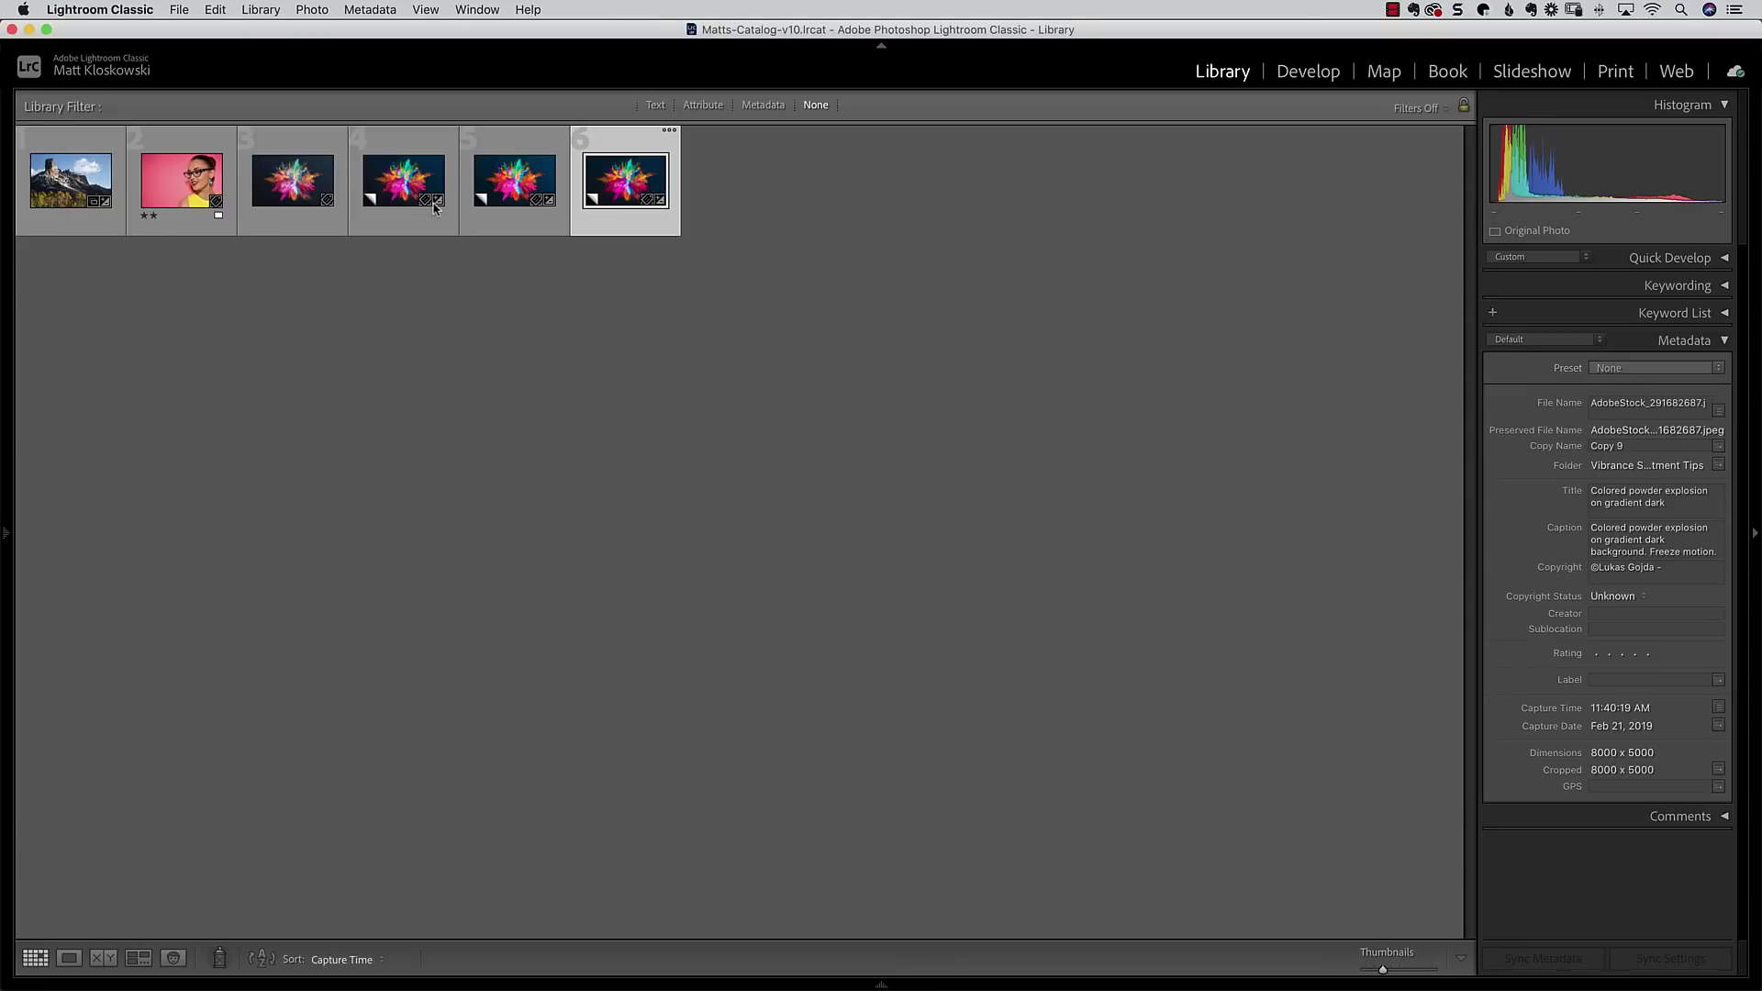
{"action": "double_click", "coordinate": [181, 190]}
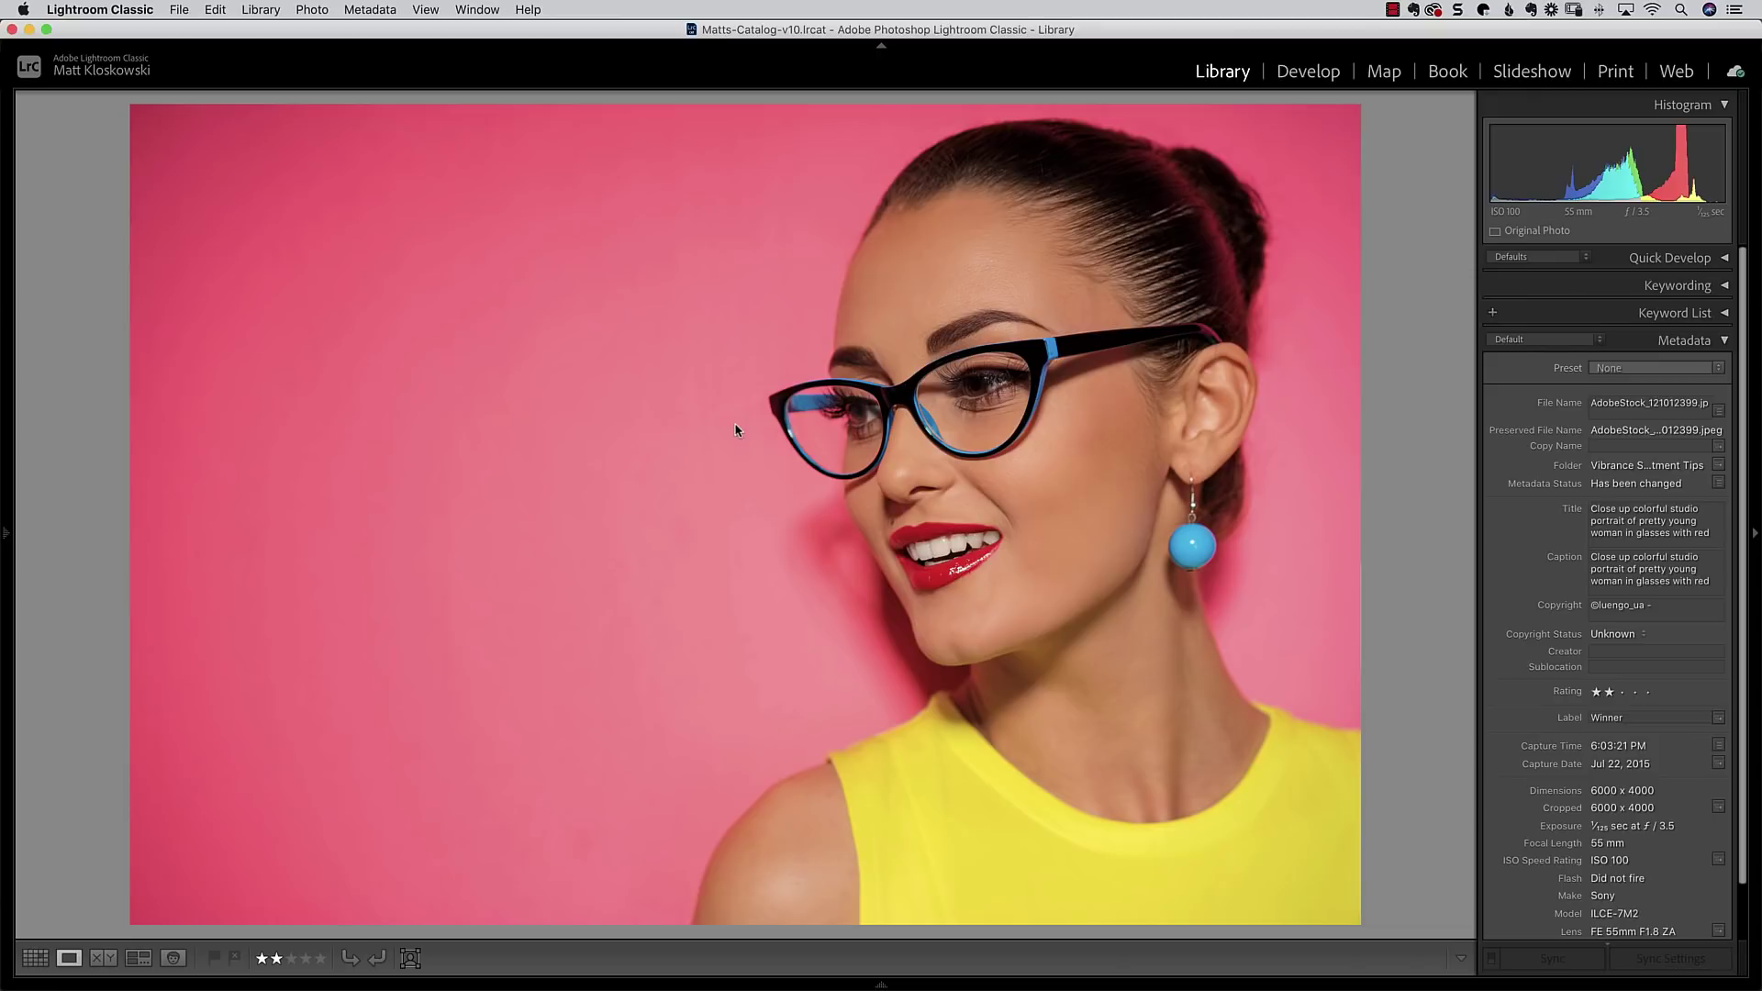
{"action": "key", "text": "Right"}
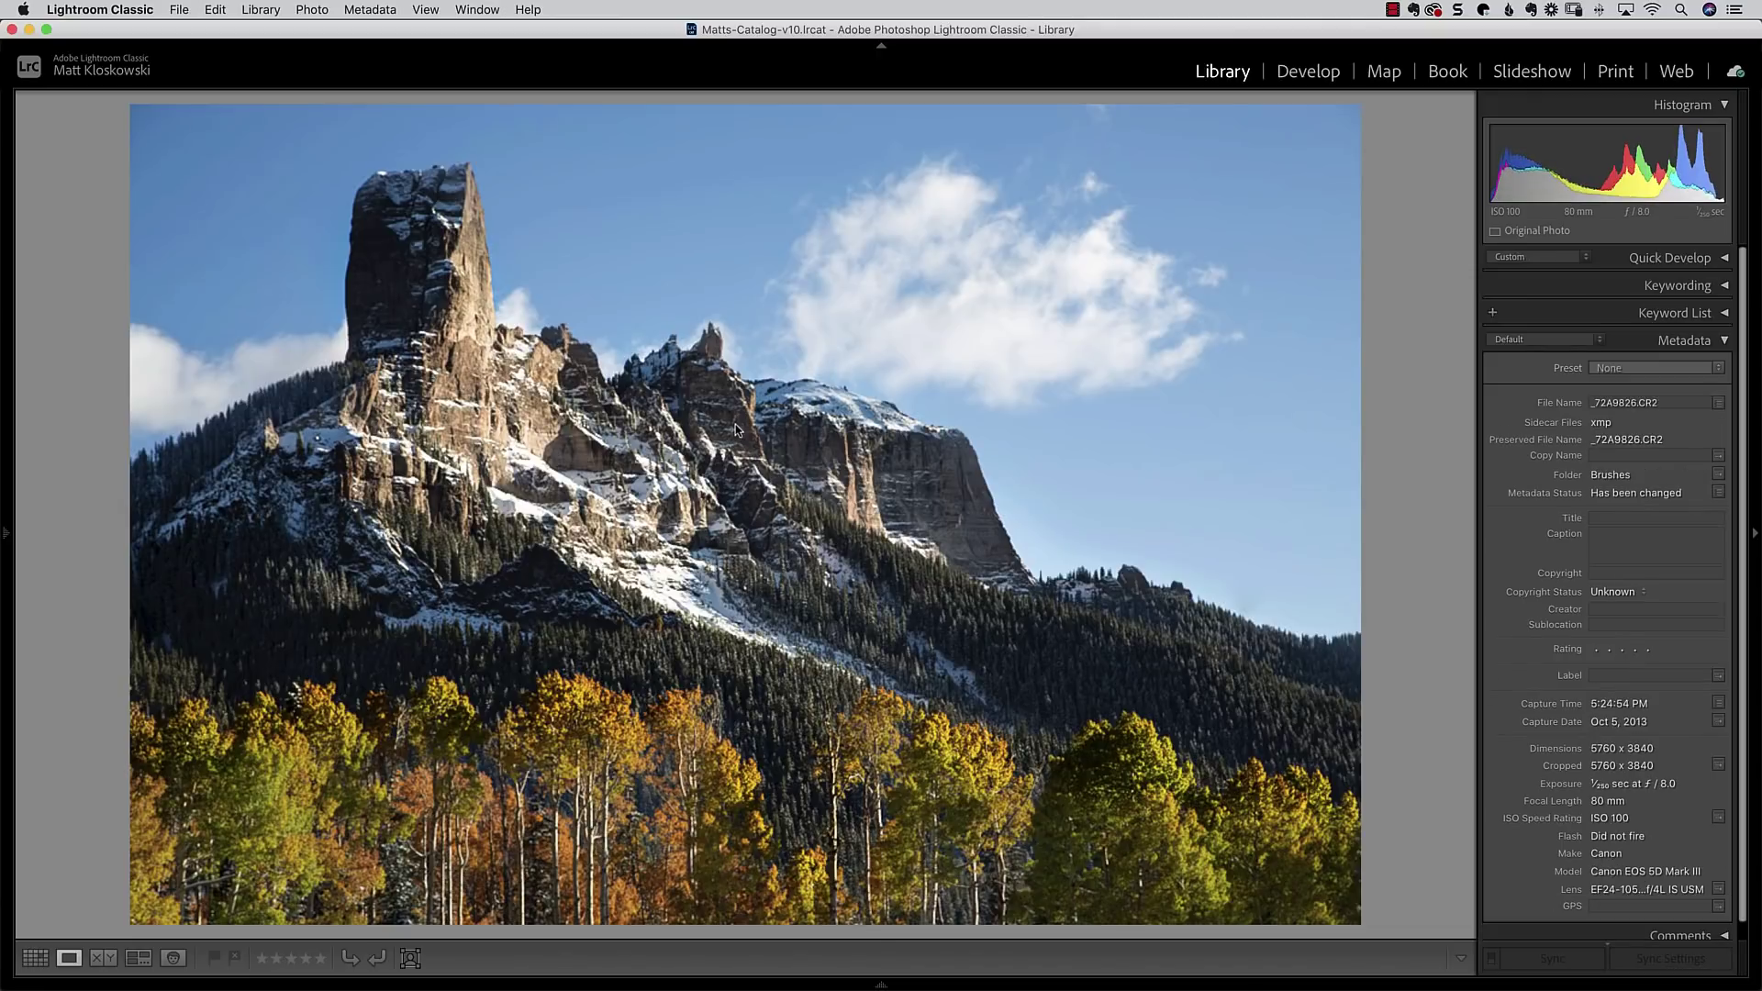
- Open the mountain landscape in the Develop module and raise its global Saturation to +14
{"action": "left_click", "coordinate": [1308, 71]}
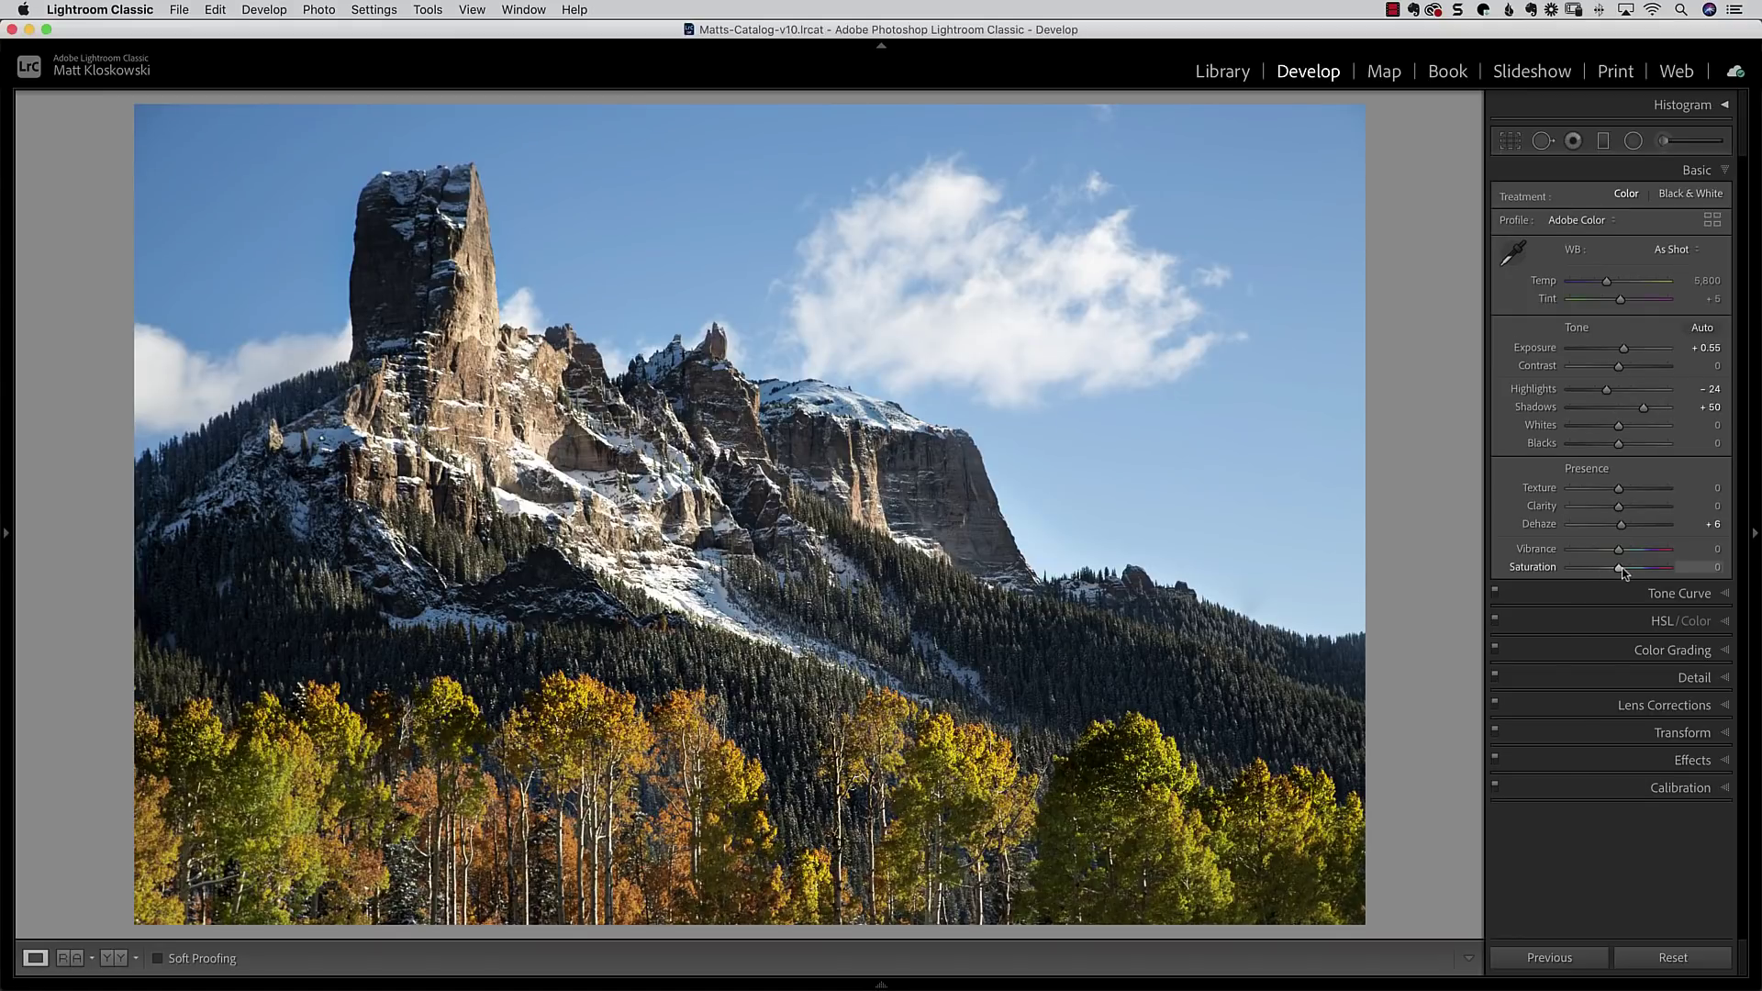
{"action": "left_click_drag", "start_coordinate": [1624, 570], "coordinate": [1630, 571]}
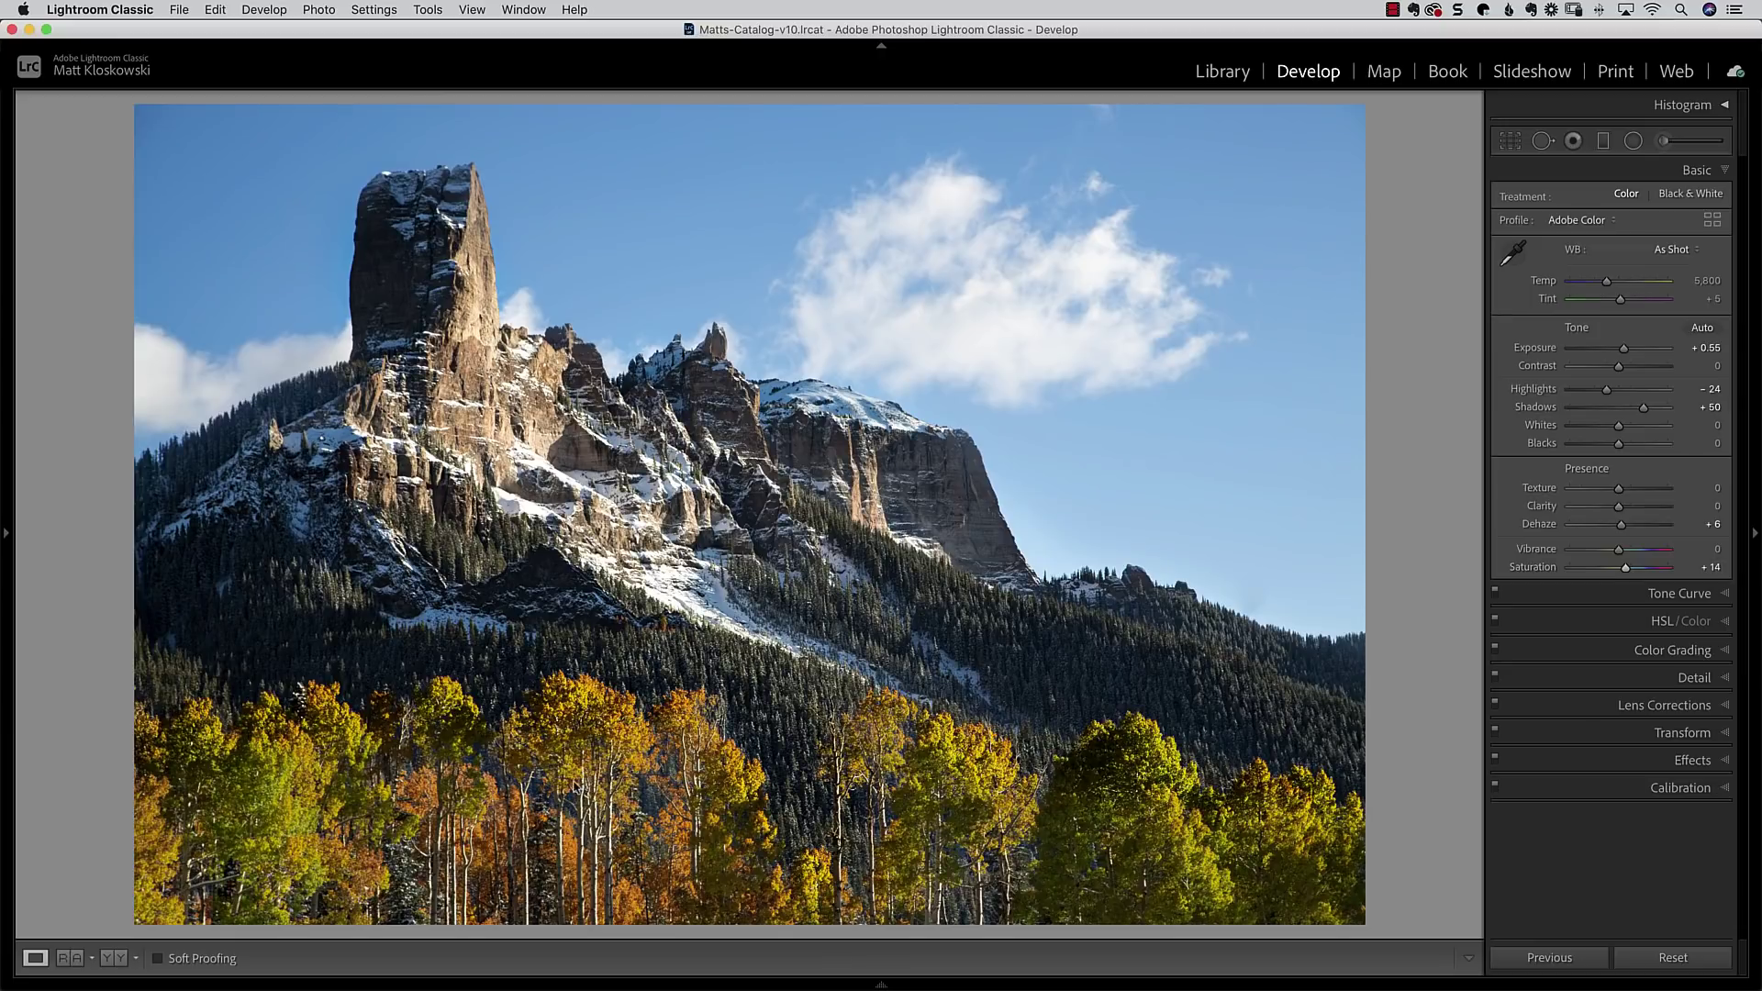